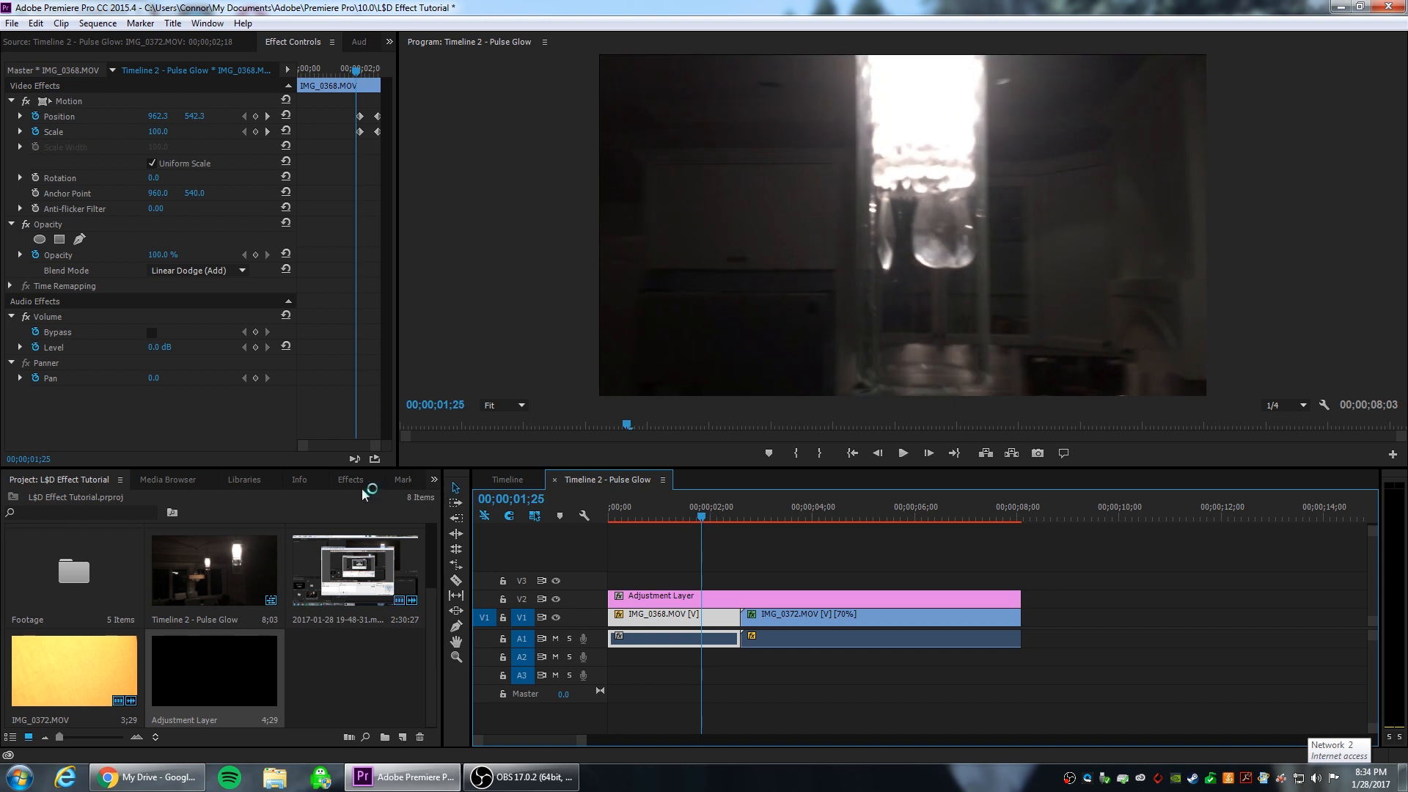
Search the effects for blur and apply Gaussian Blur to the adjustment layer.
click(359, 481)
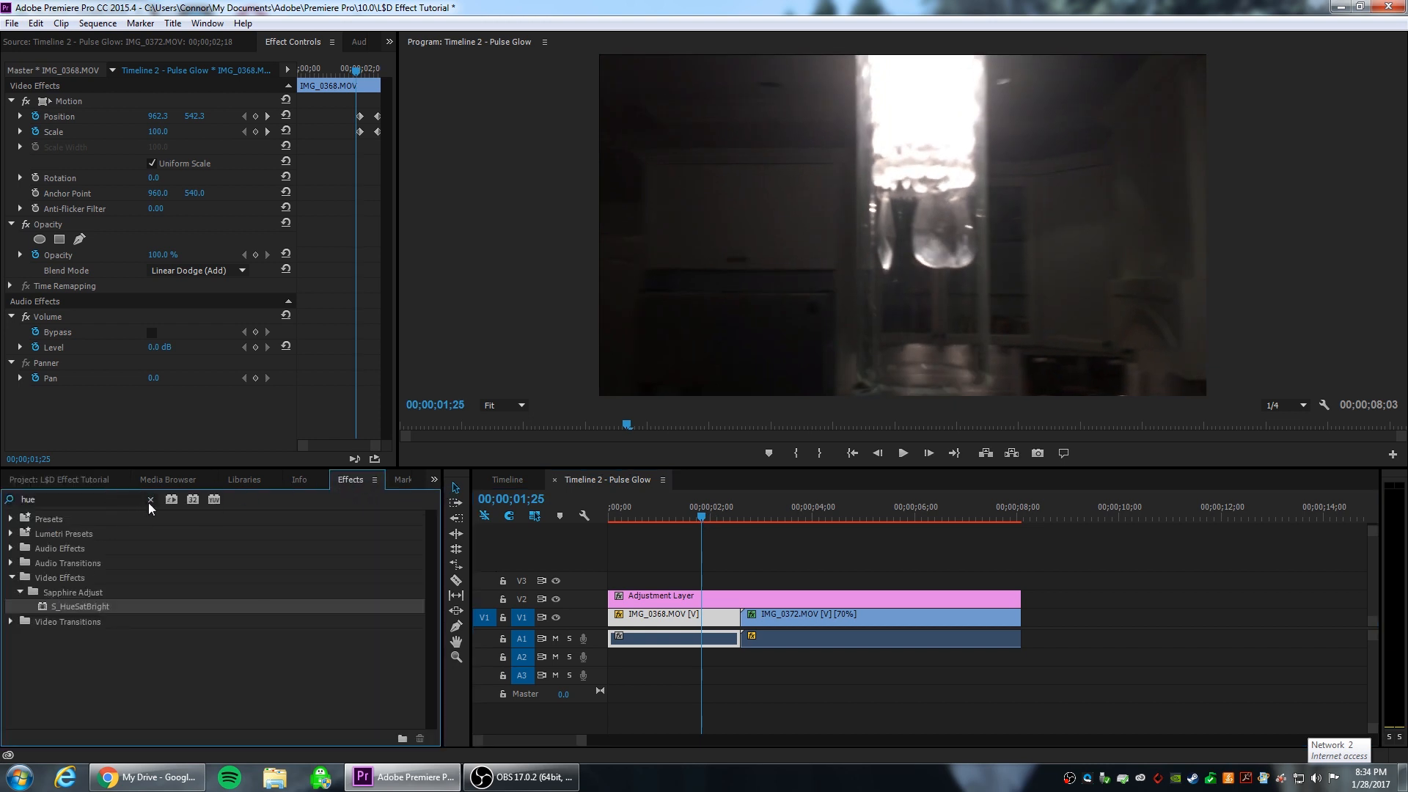
click(150, 499)
key(u)
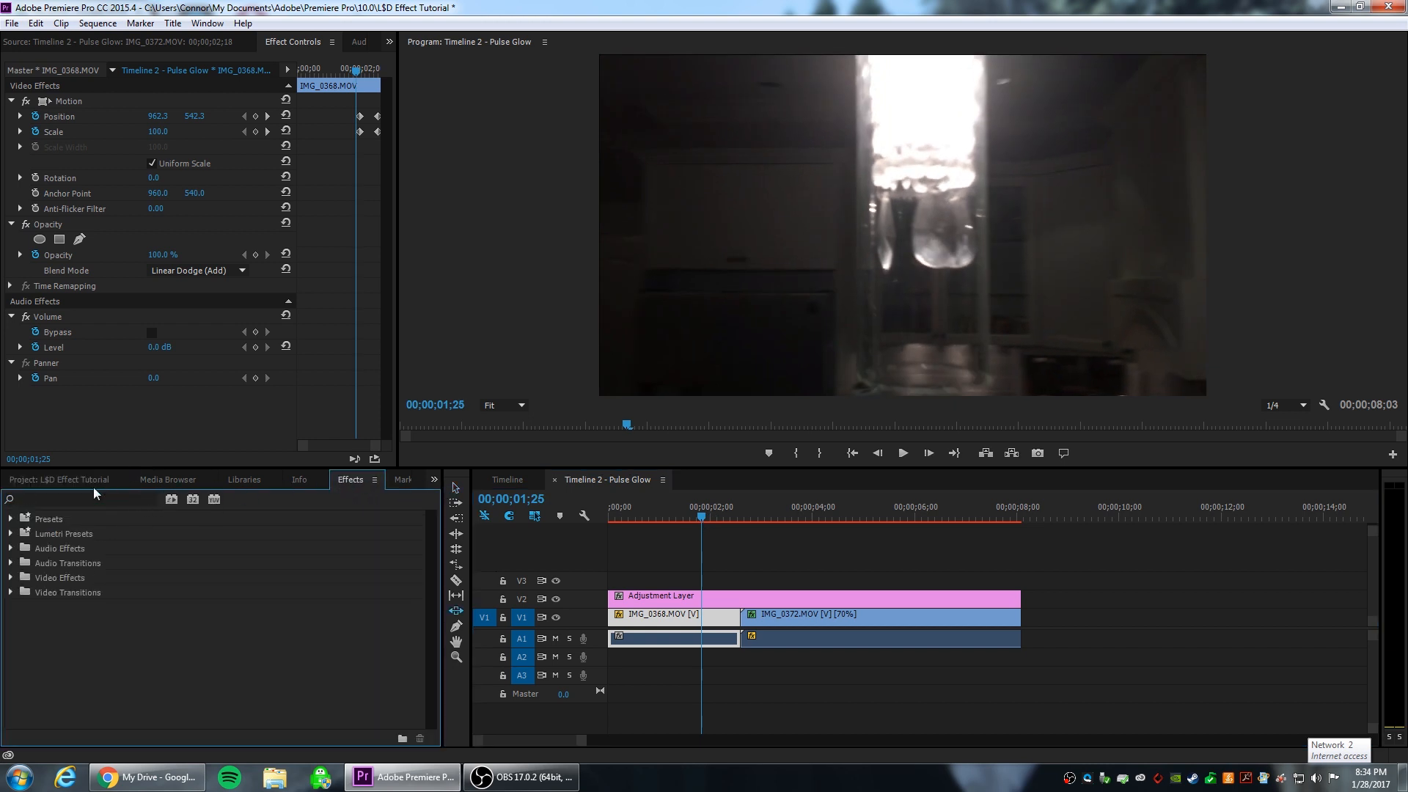
click(102, 503)
text(blur)
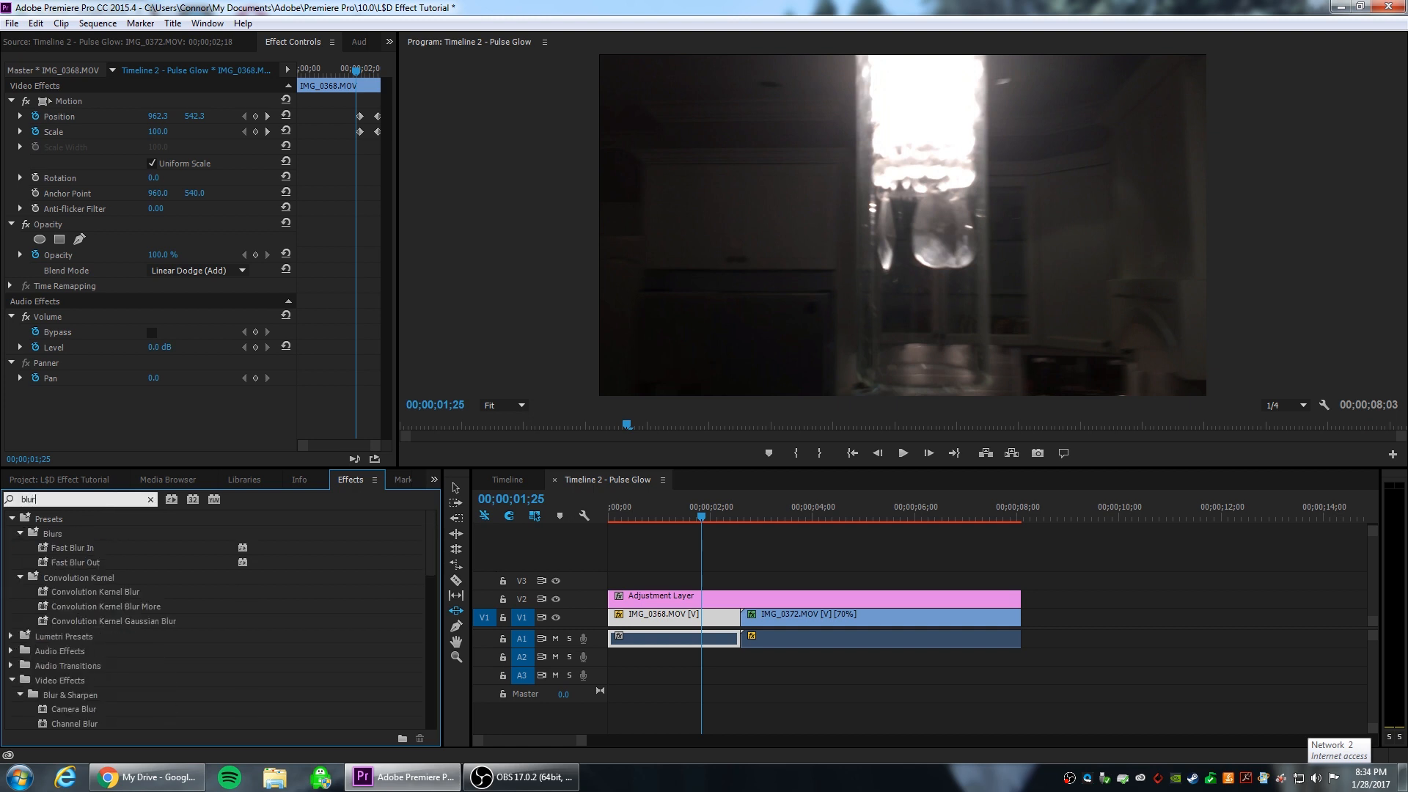
scroll(116, 638, down, 3)
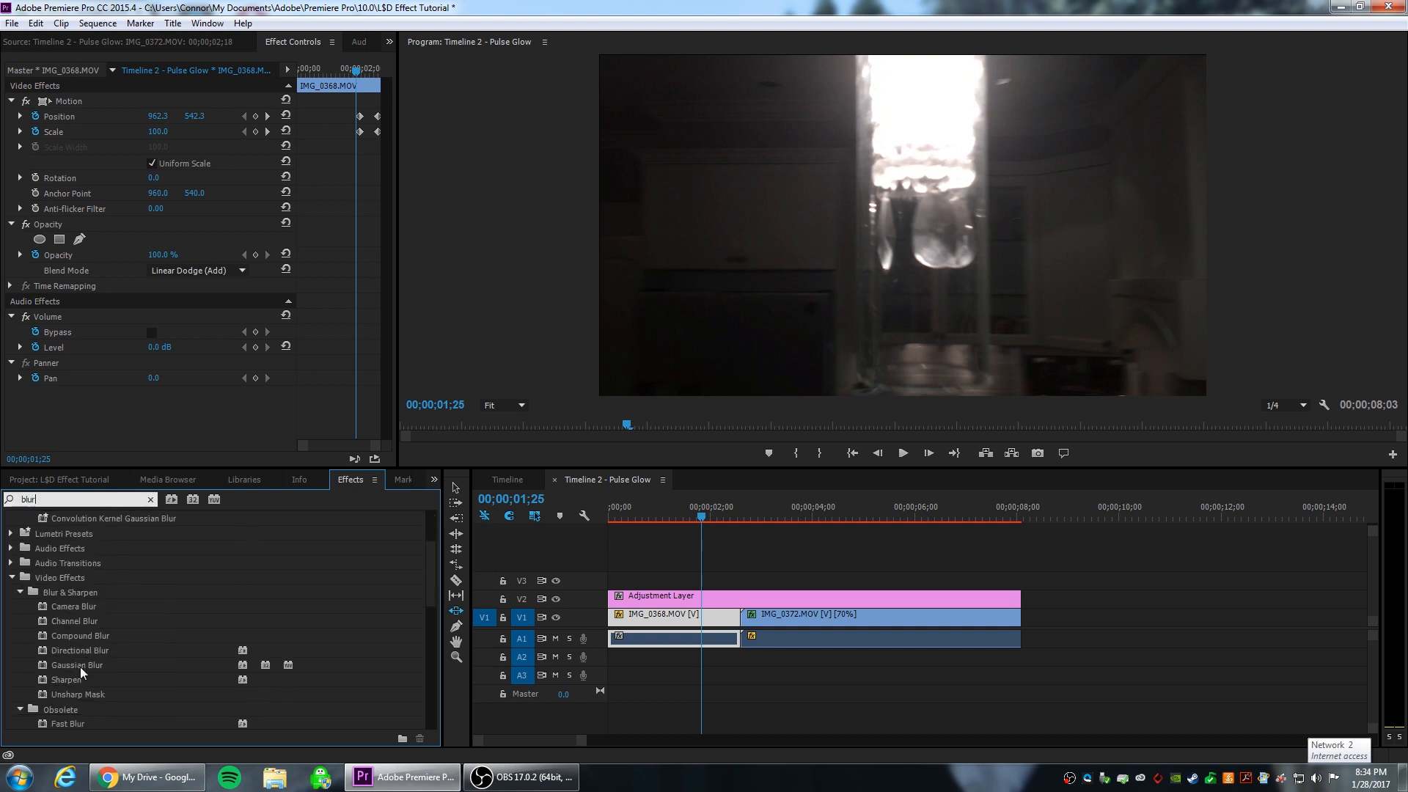
drag(77, 665, 751, 596)
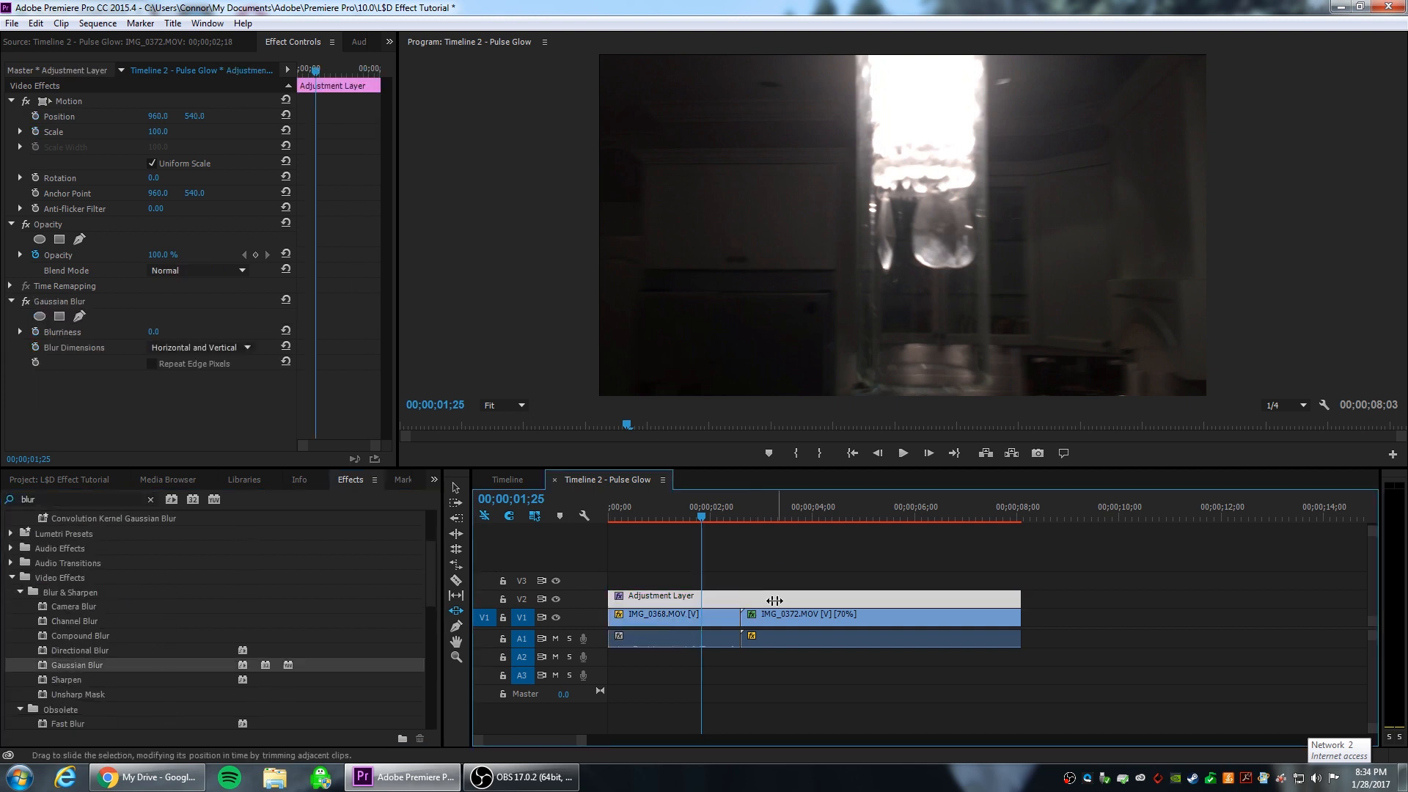
click(784, 570)
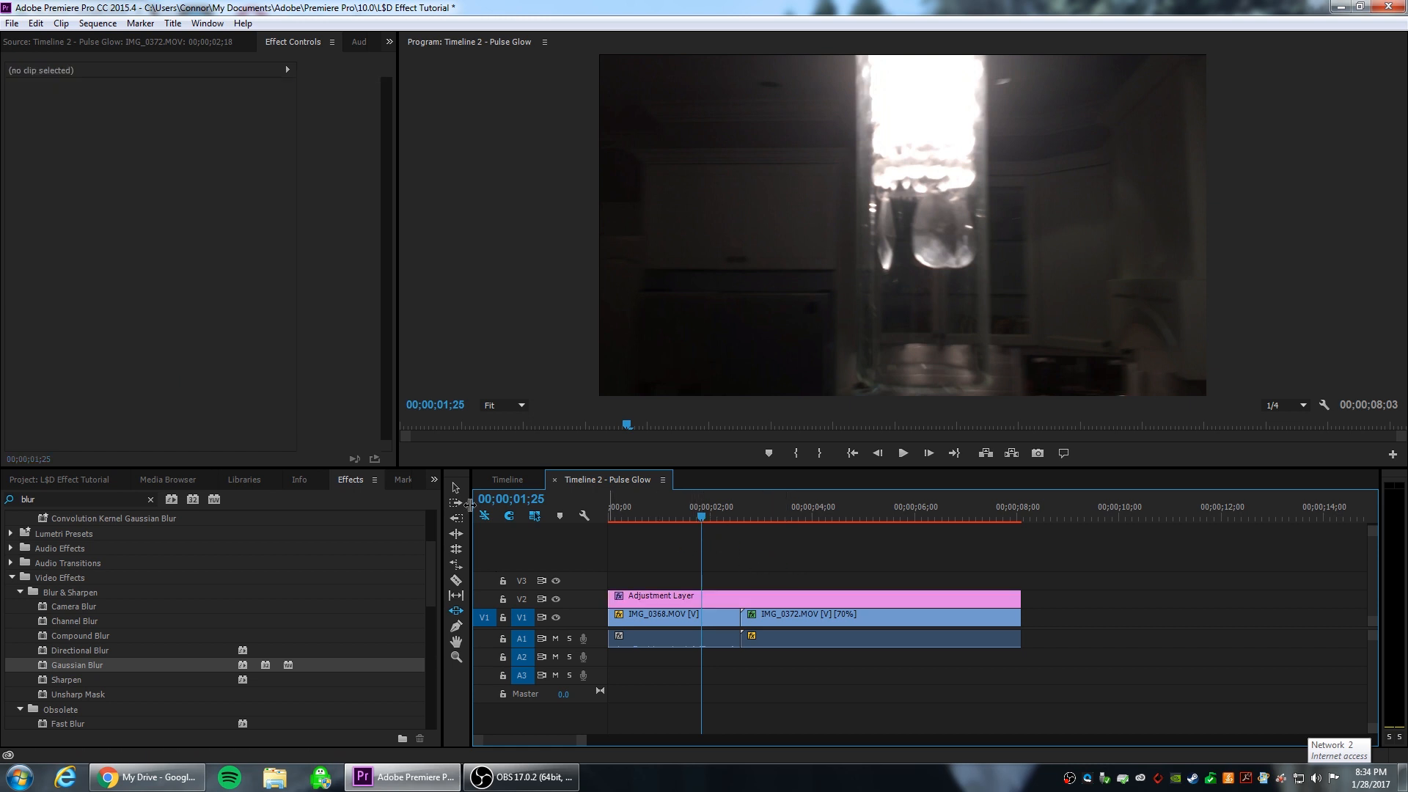
Keyframe the adjustment layer's Gaussian Blur blurriness at 200 at 00;00;02;17, by the cut between the two clips.
drag(734, 512, 741, 515)
click(757, 598)
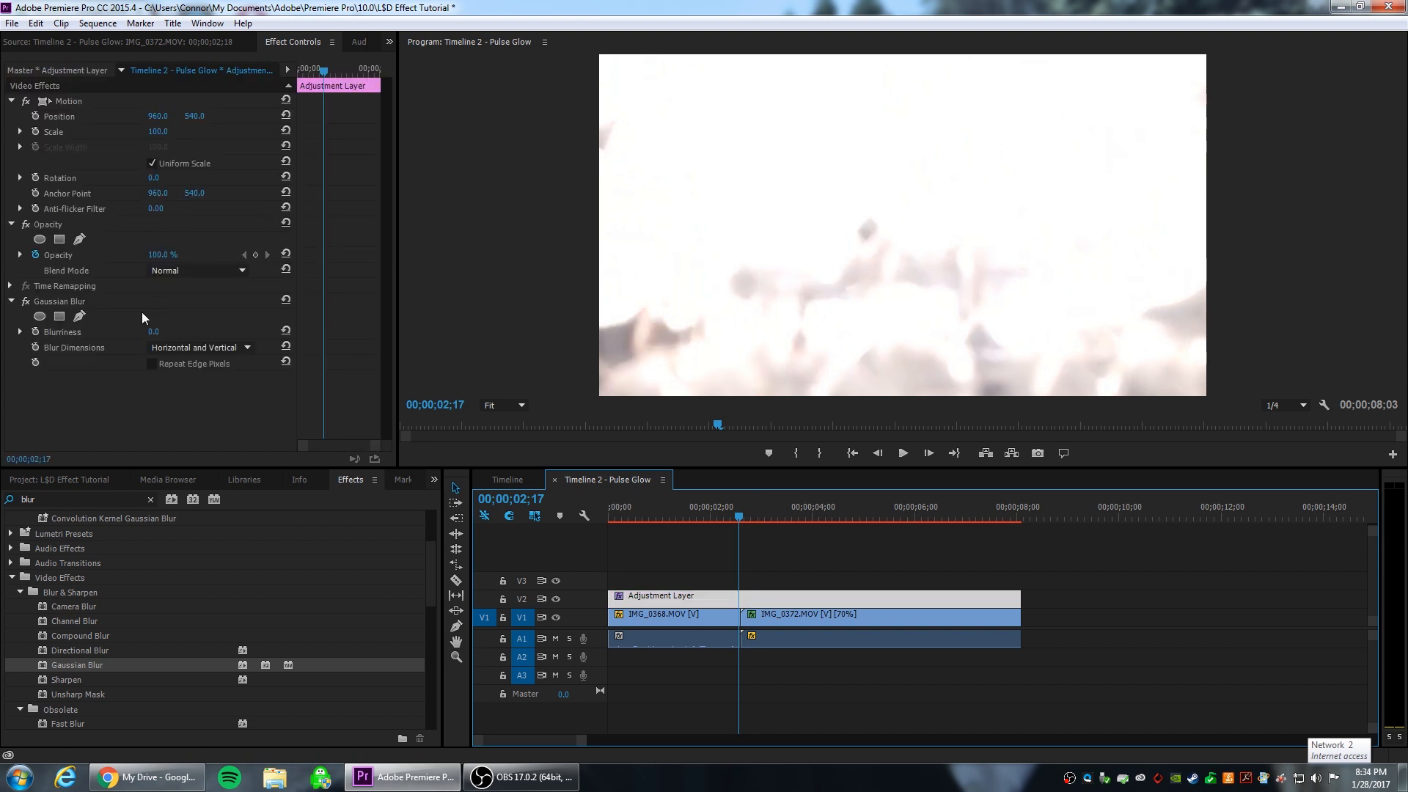
click(151, 331)
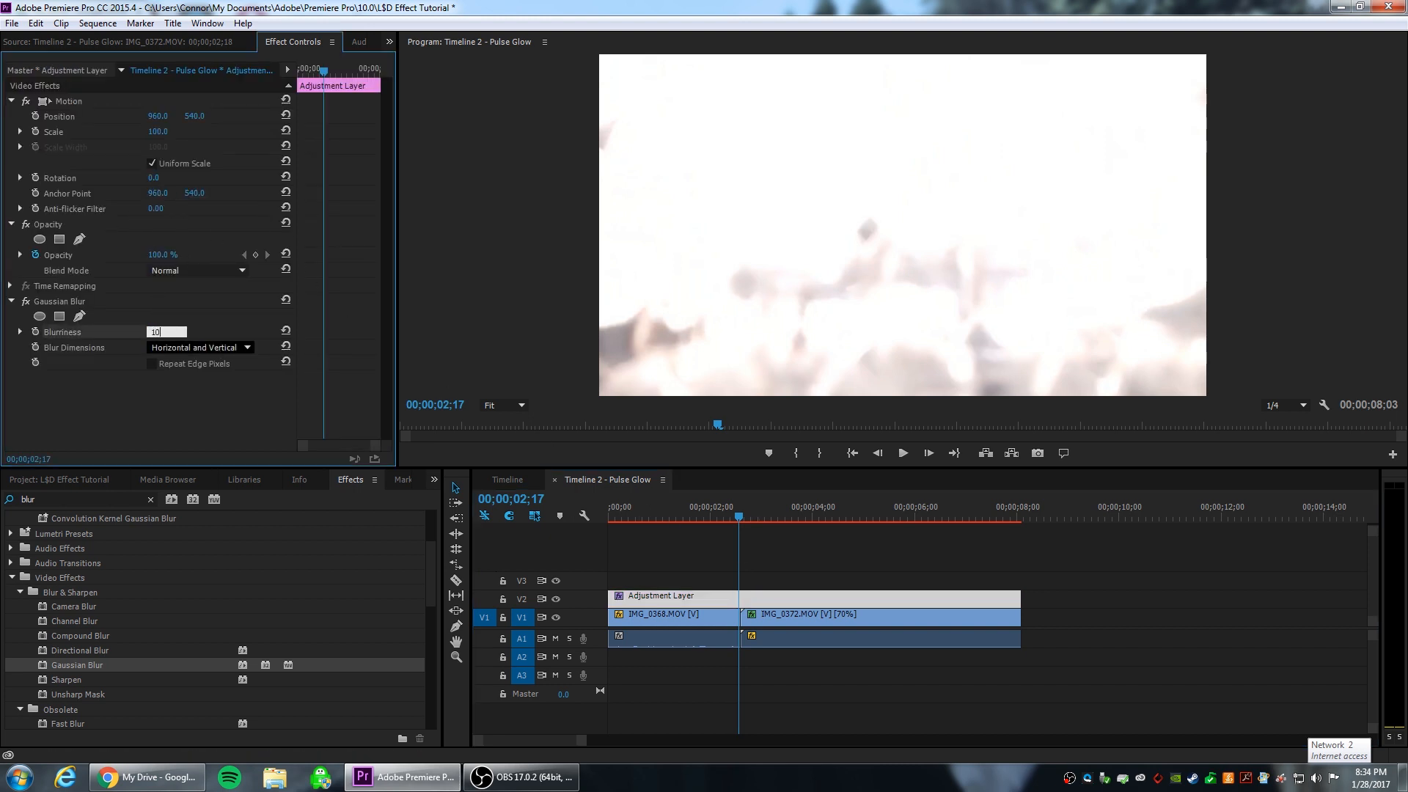
text(100)
key(Return)
click(175, 327)
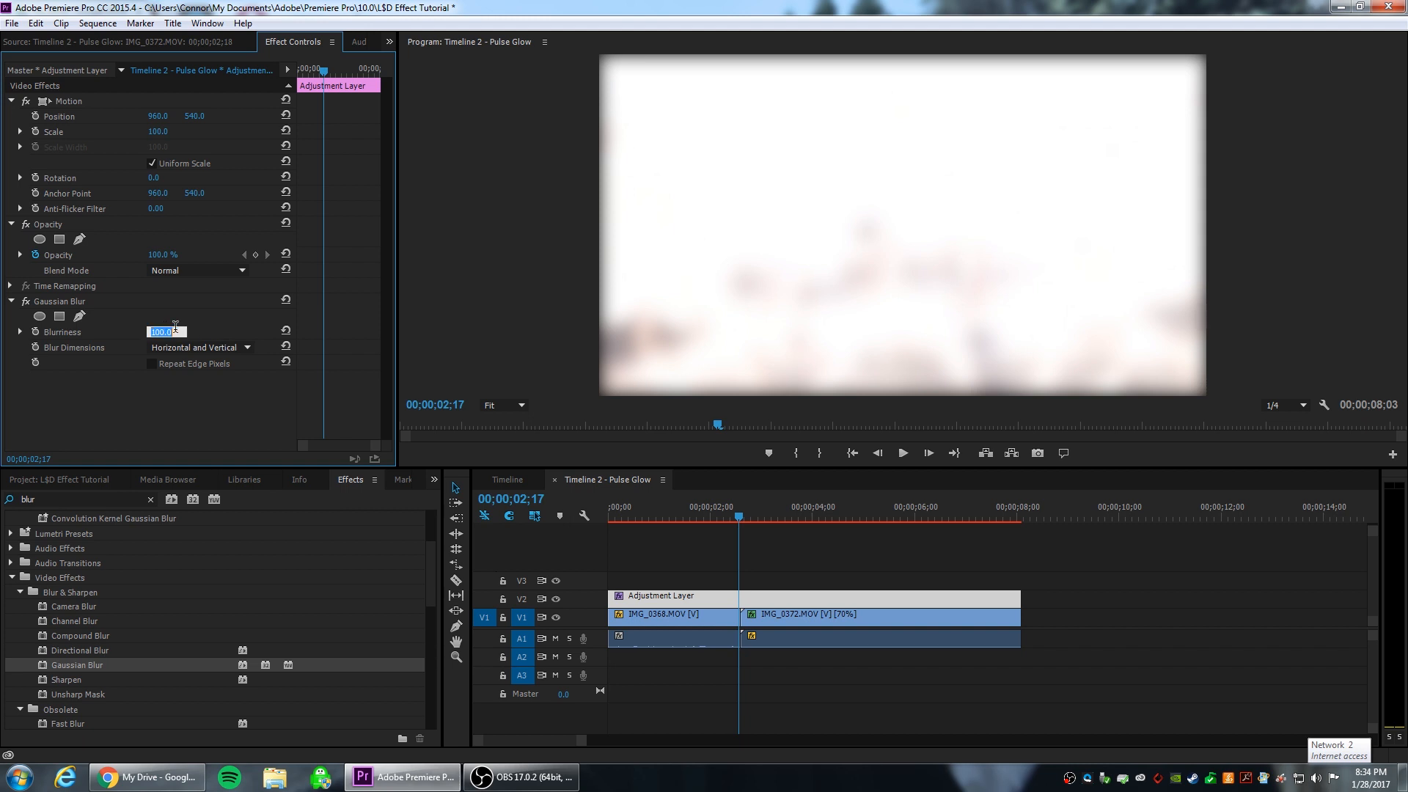
key(Return)
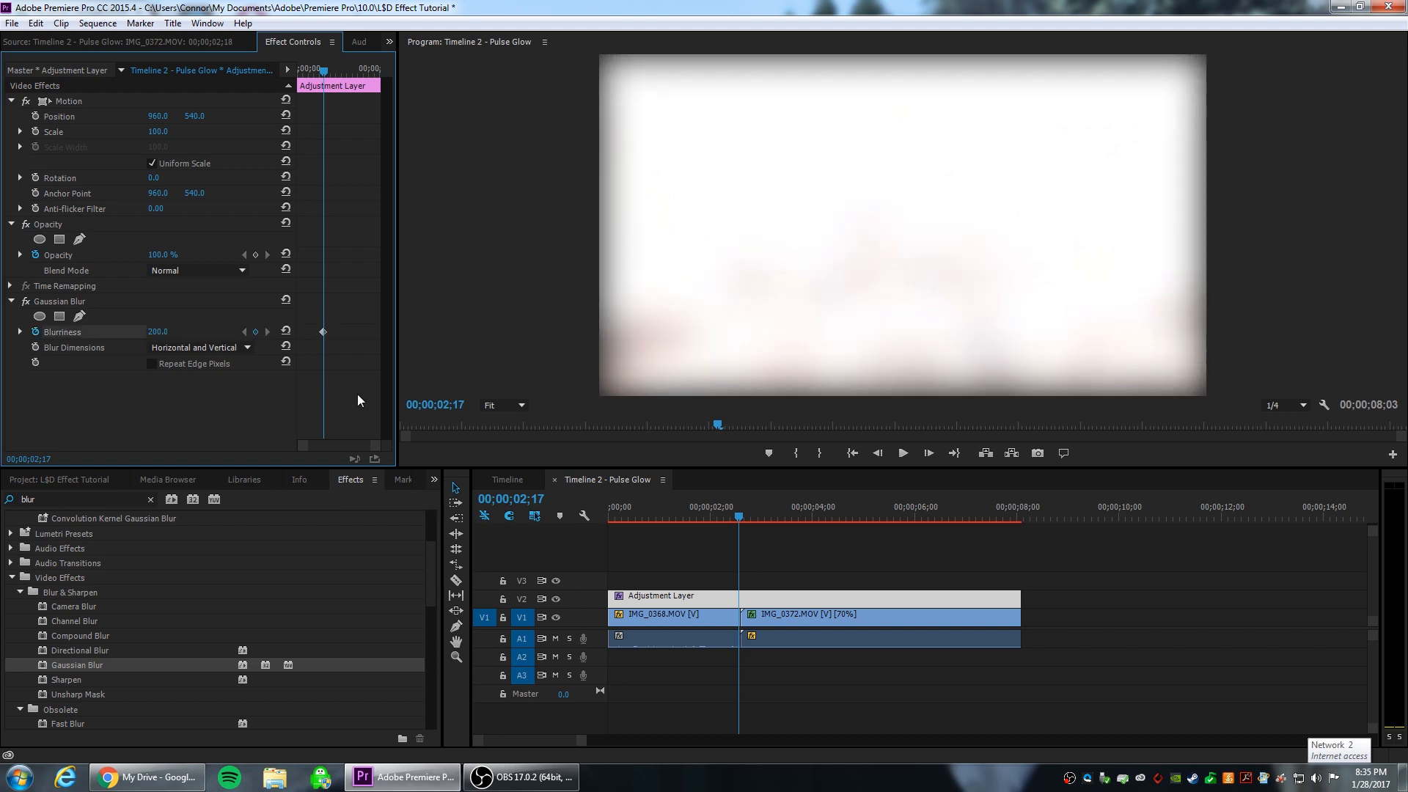
Set the adjustment layer's blurriness to 0 at 00;00;05;26 over the second clip.
drag(737, 518, 908, 513)
click(163, 333)
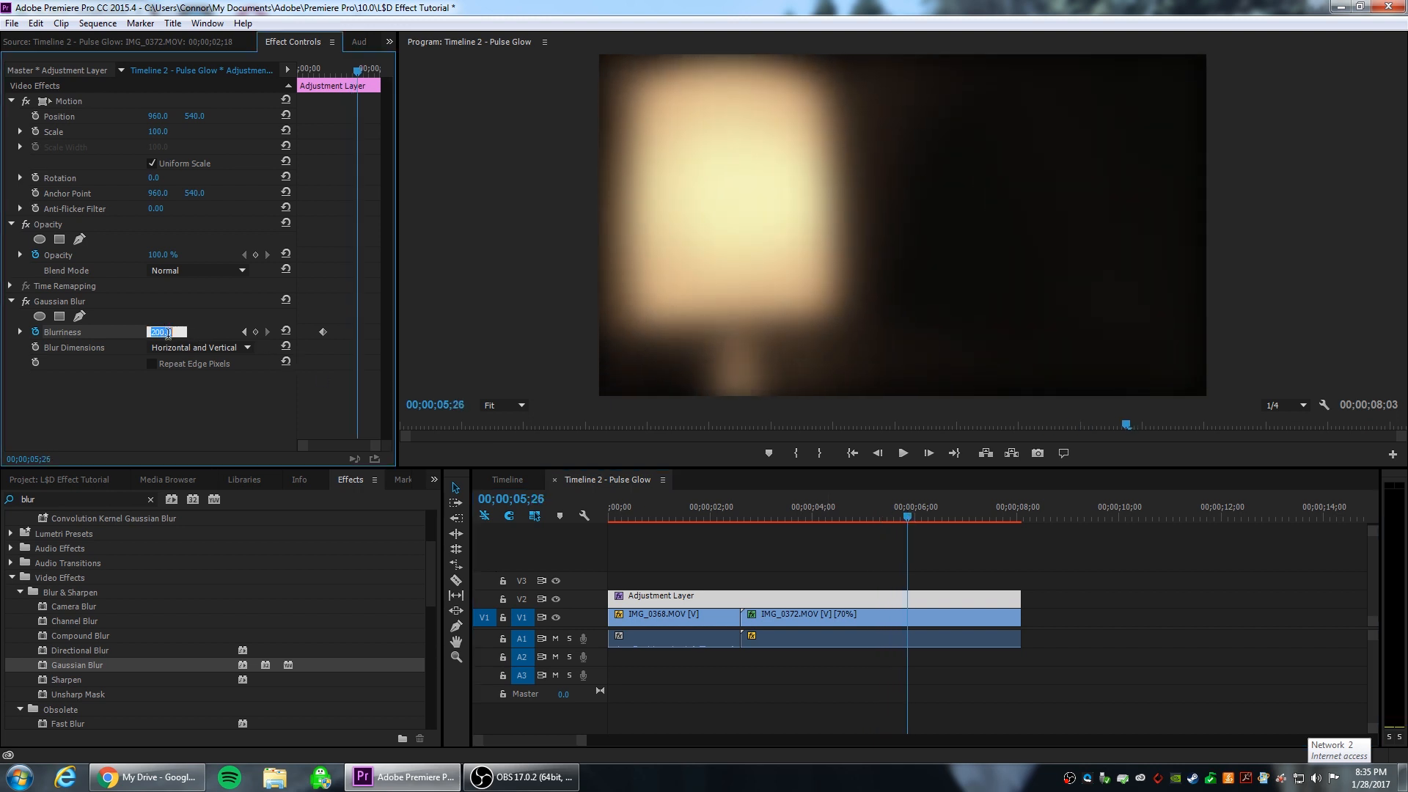
text(0)
key(Return)
Add a hold keyframe at 0 blurriness over the second clip and set the blurriness to 50 at 00;00;06;15.
drag(909, 518, 940, 521)
click(256, 333)
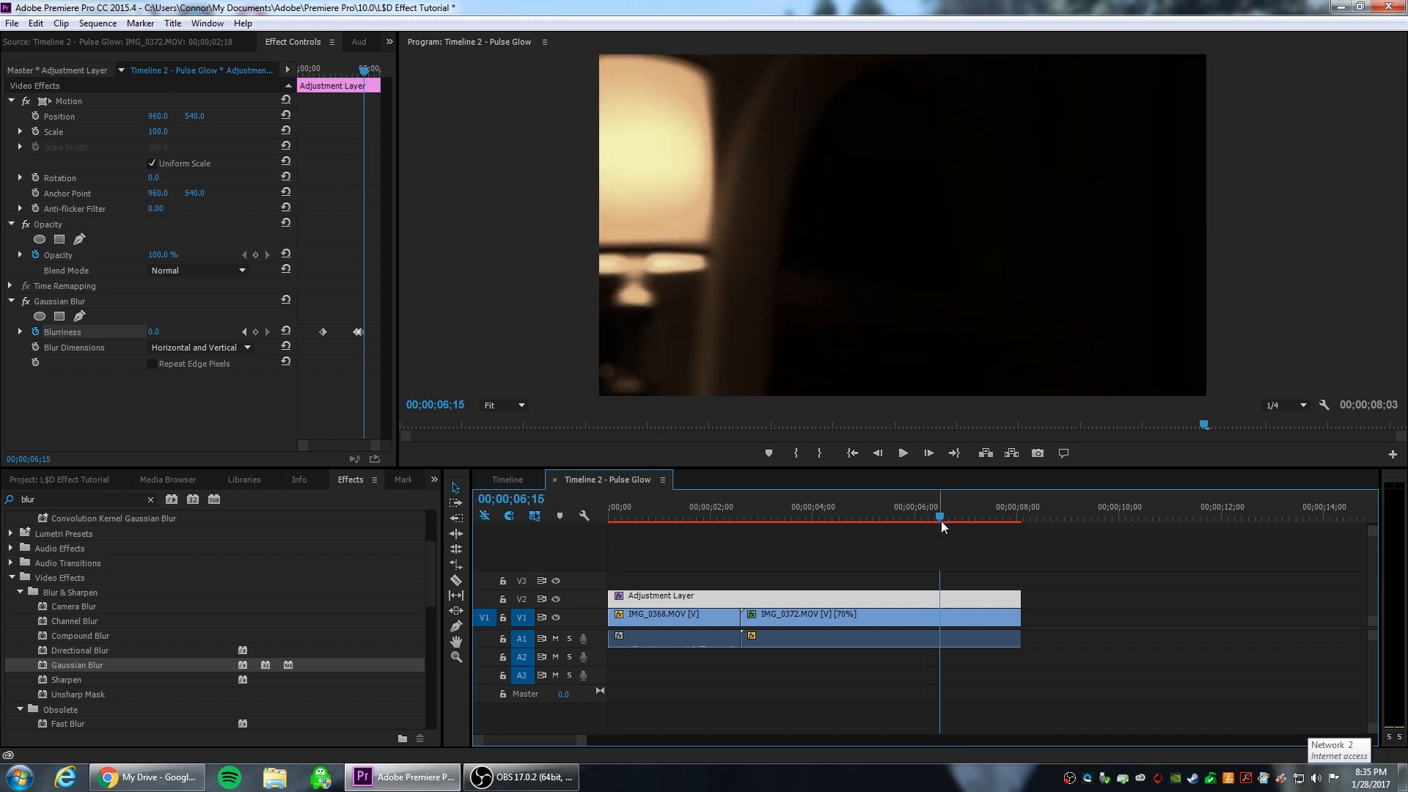
click(158, 334)
text(50)
key(Return)
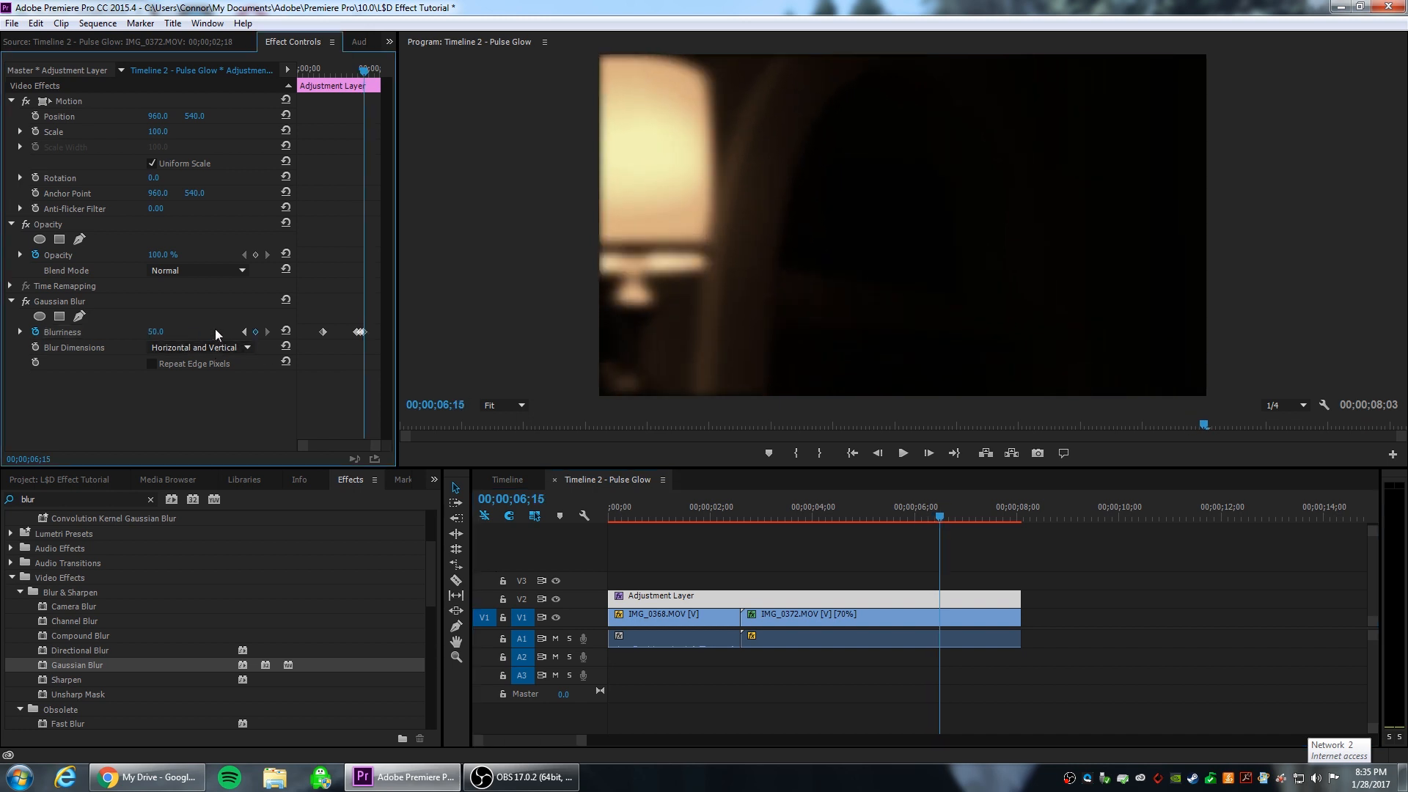
Set a closing blurriness keyframe for the second clip's blur pulse at 00;00;06;21.
drag(943, 523, 950, 518)
click(156, 331)
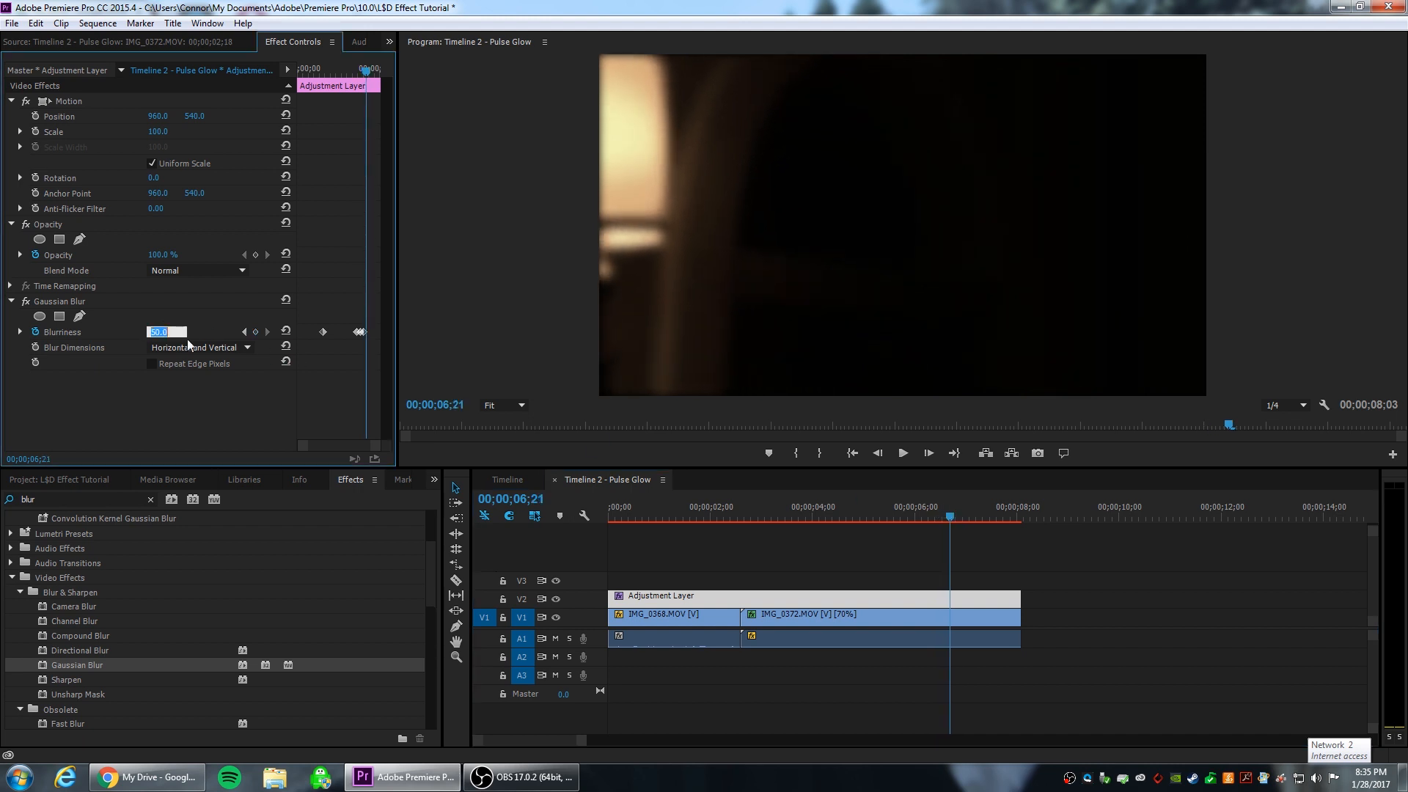
key(Return)
Over the first clip, keyframe the blurriness at 0 at 00;00;01;28 and at 50 at 00;00;01;12.
drag(952, 516, 706, 490)
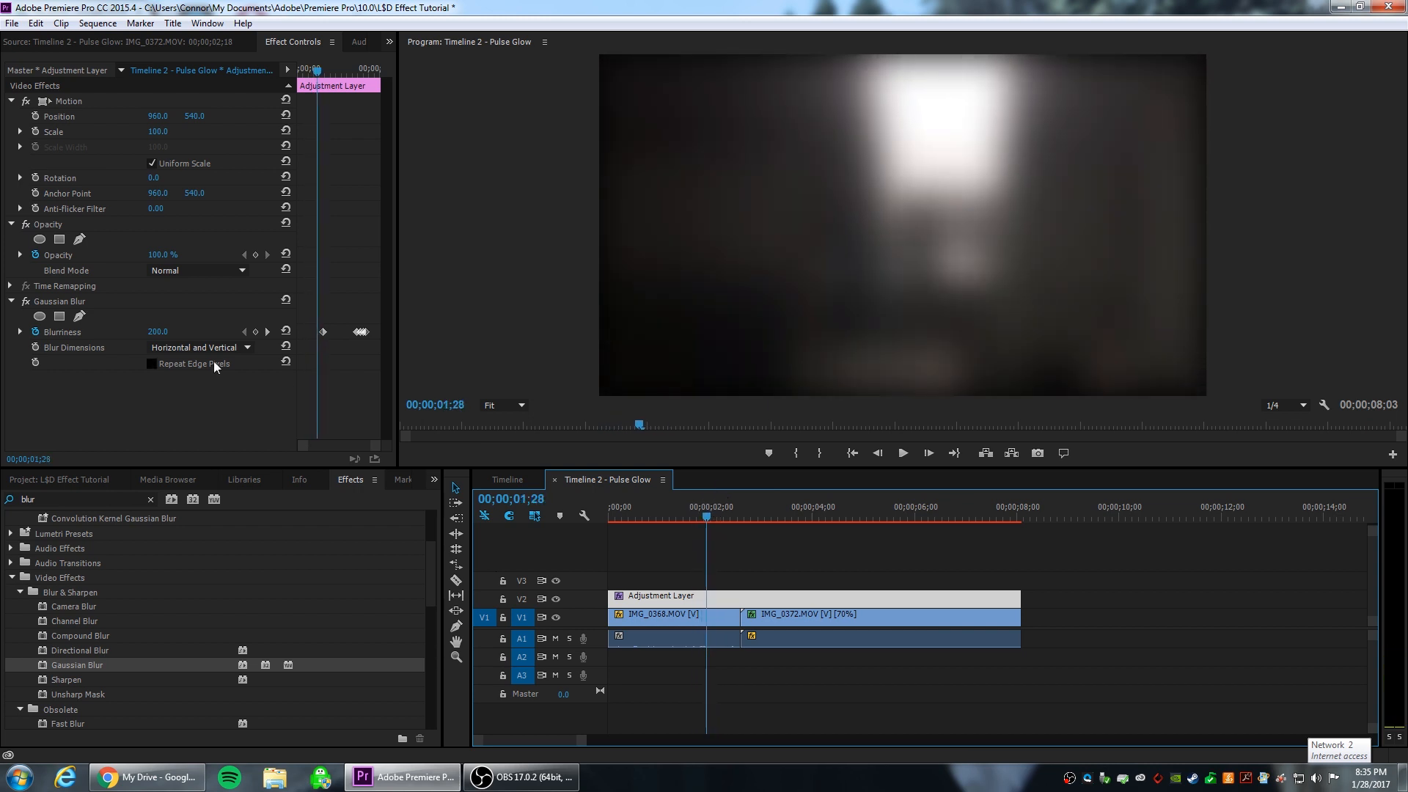
click(149, 332)
key(Return)
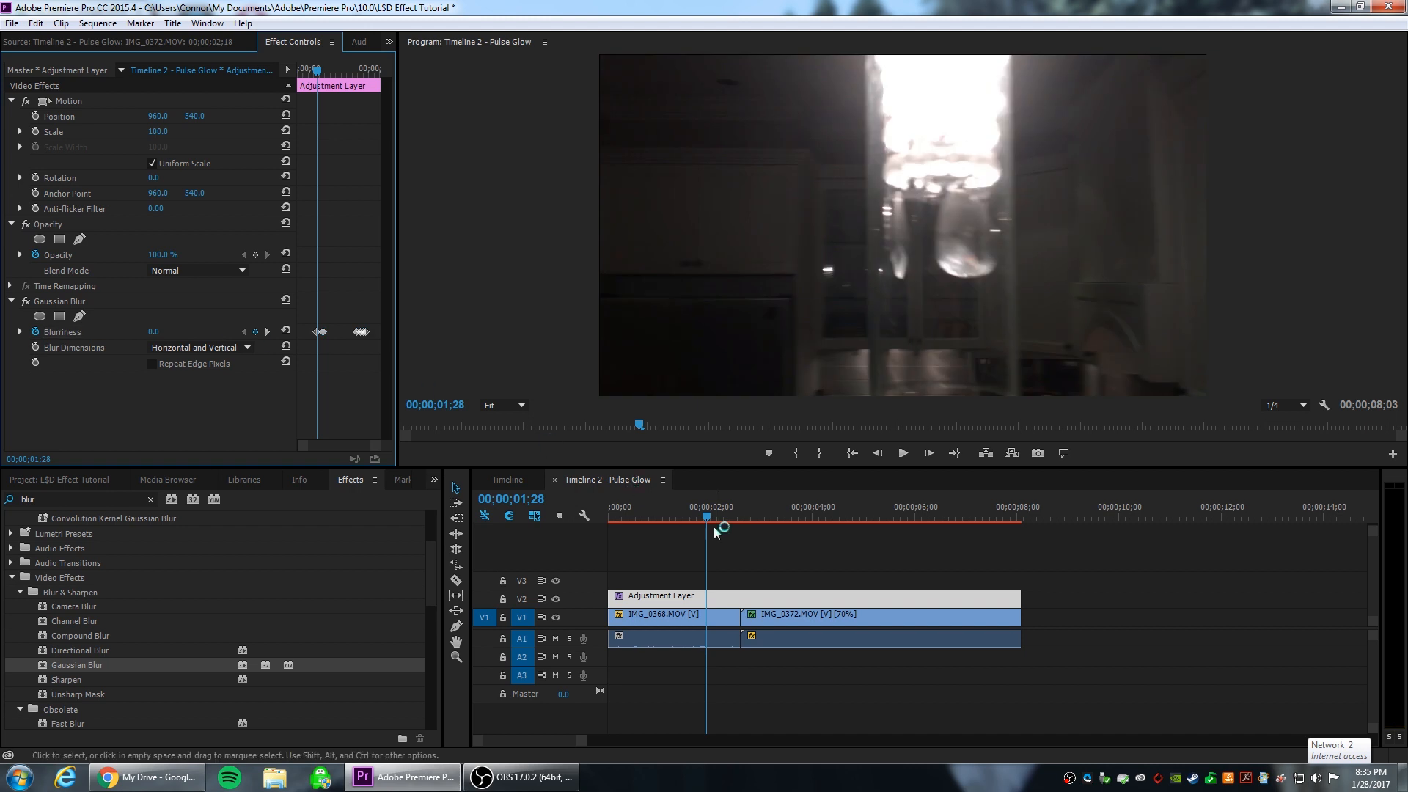
drag(705, 512, 680, 518)
click(167, 326)
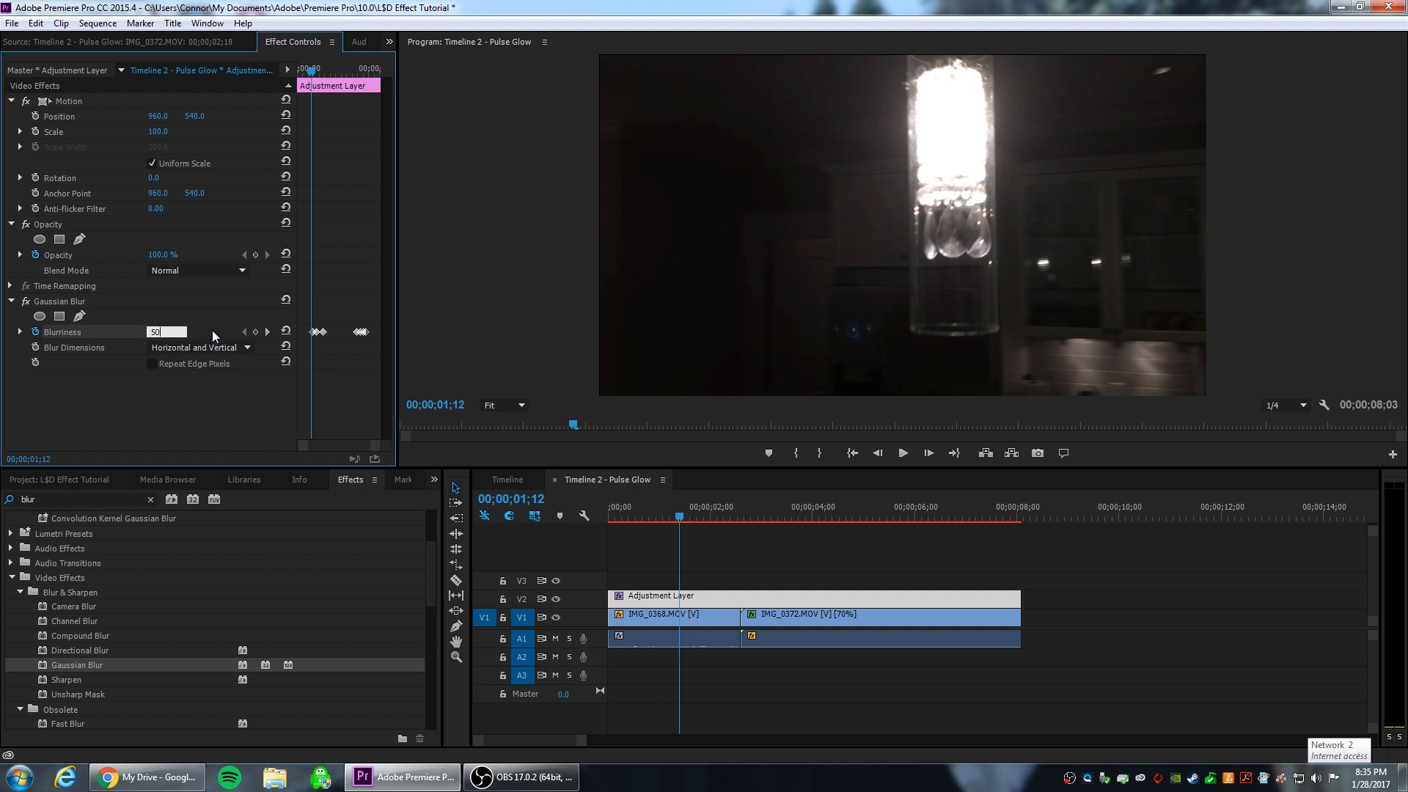
key(Return)
Keyframe the blurriness at 0 at 00;00;01;04 to start the first clip's blur pulse.
drag(678, 517, 662, 519)
click(256, 332)
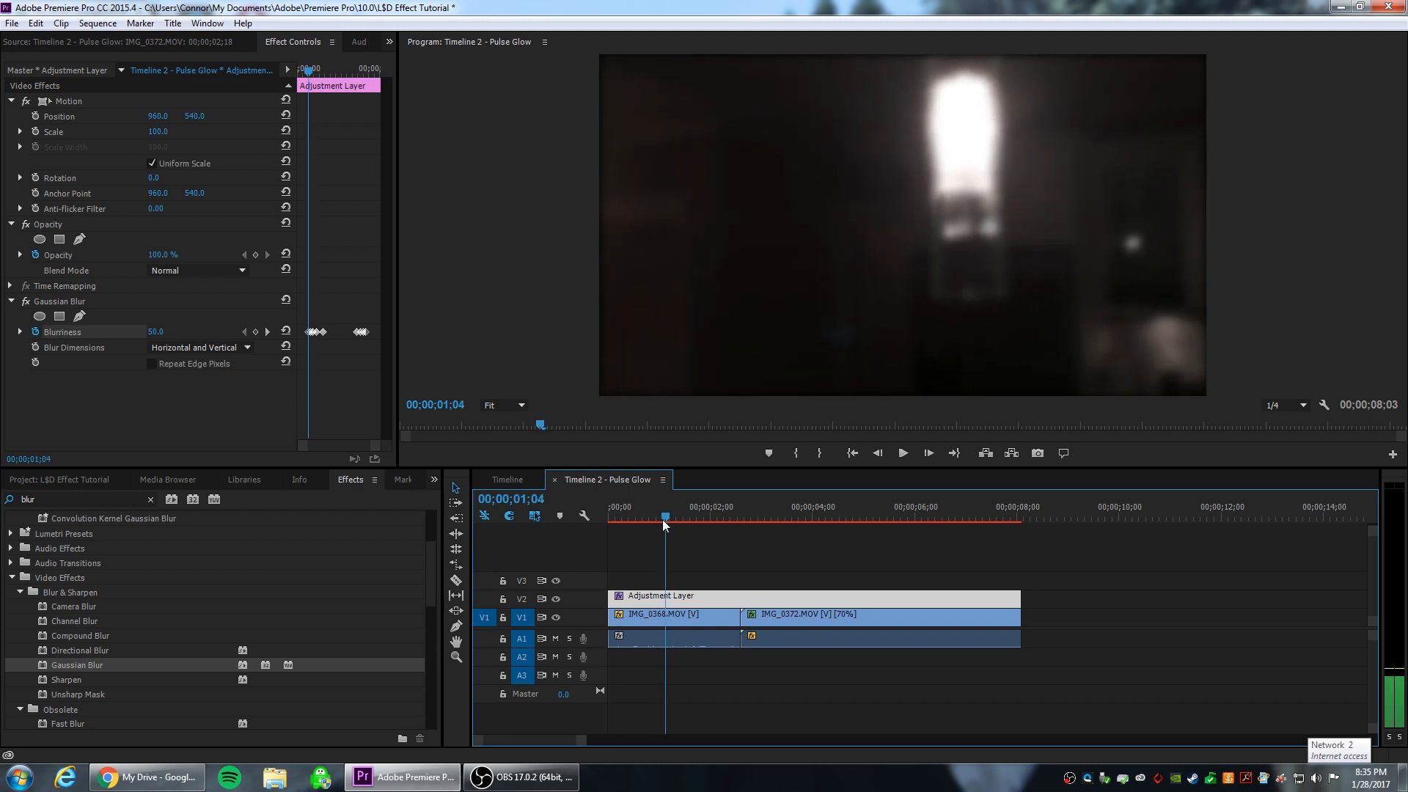
click(165, 332)
text(0)
key(Return)
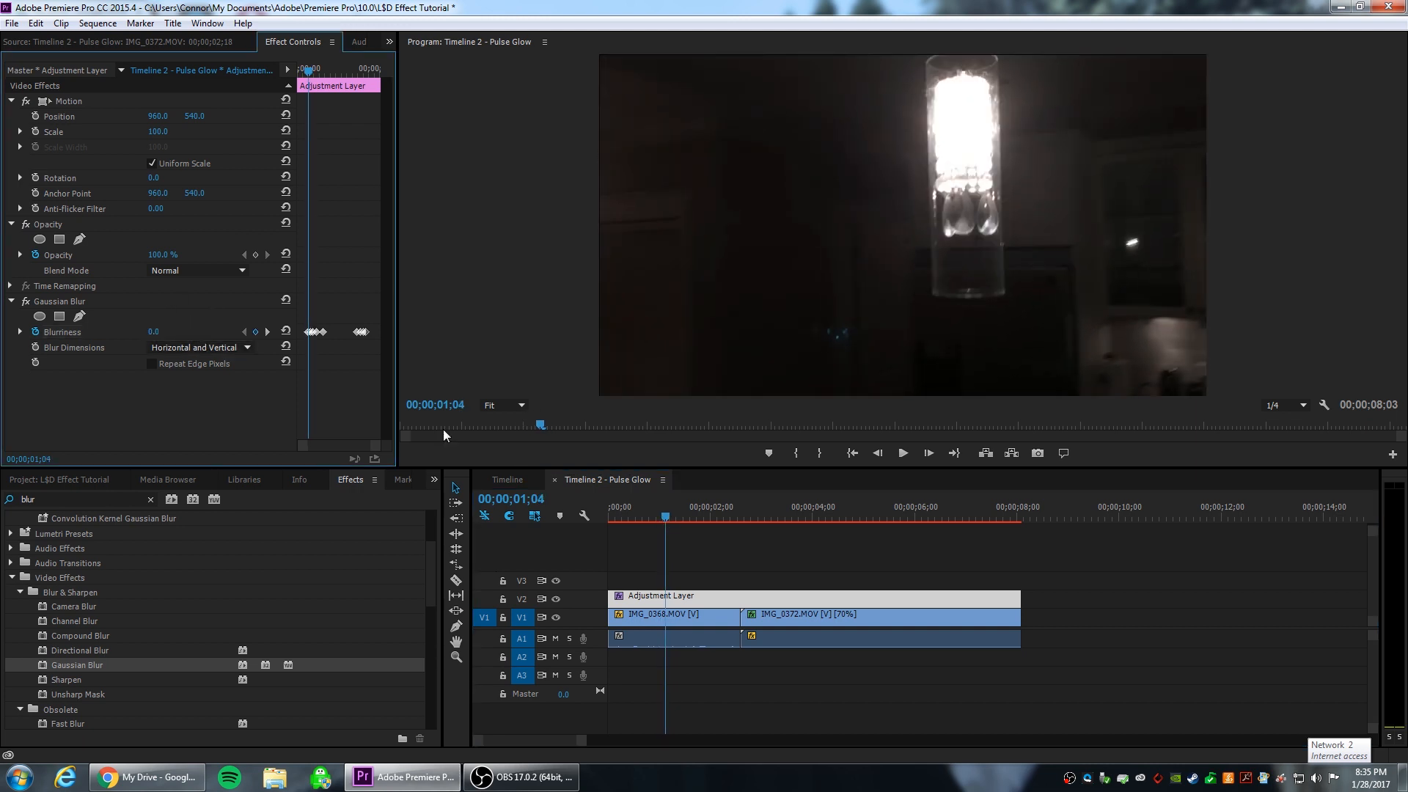
Set the adjustment layer's blend mode to Linear Dodge (Add) and preview the glow across both clips.
drag(661, 517, 710, 503)
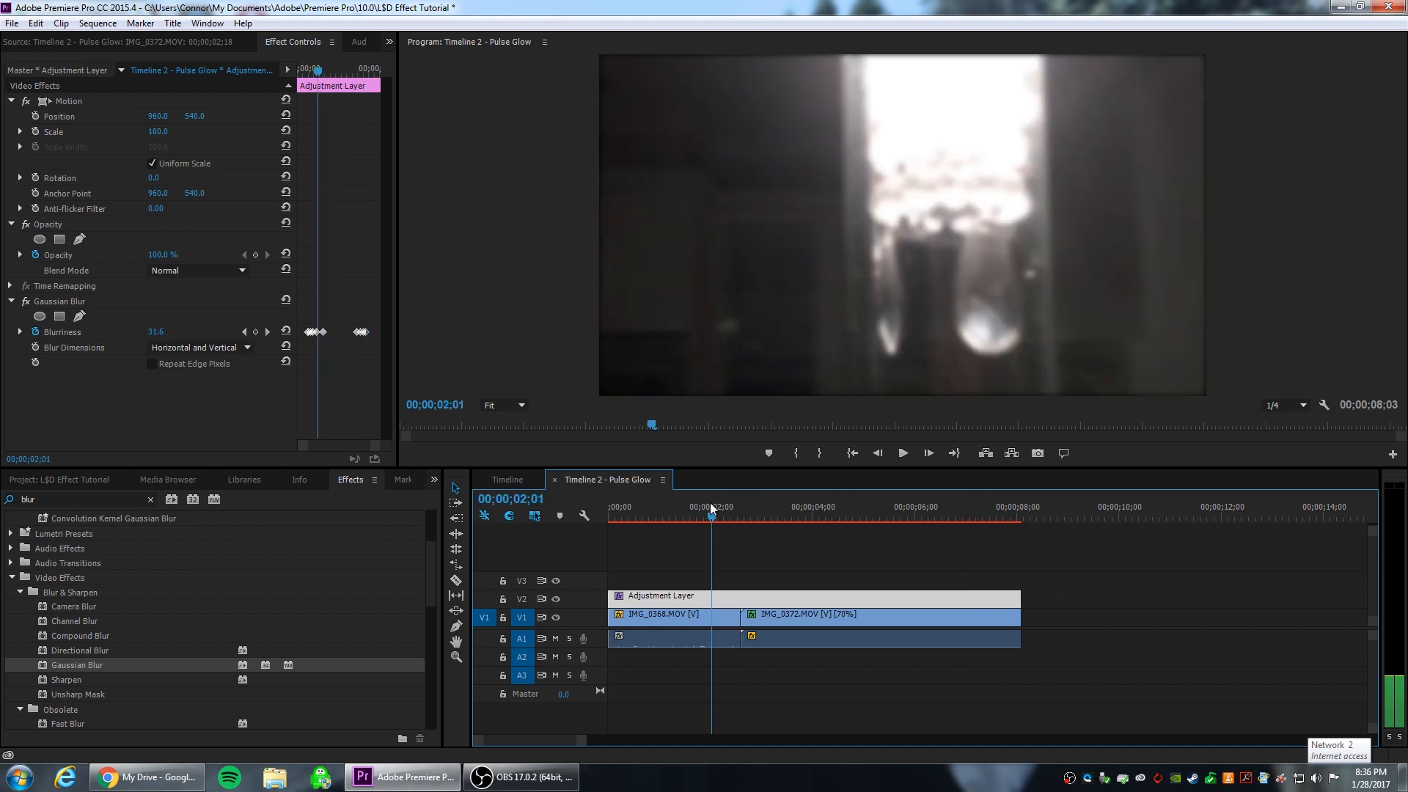
click(208, 275)
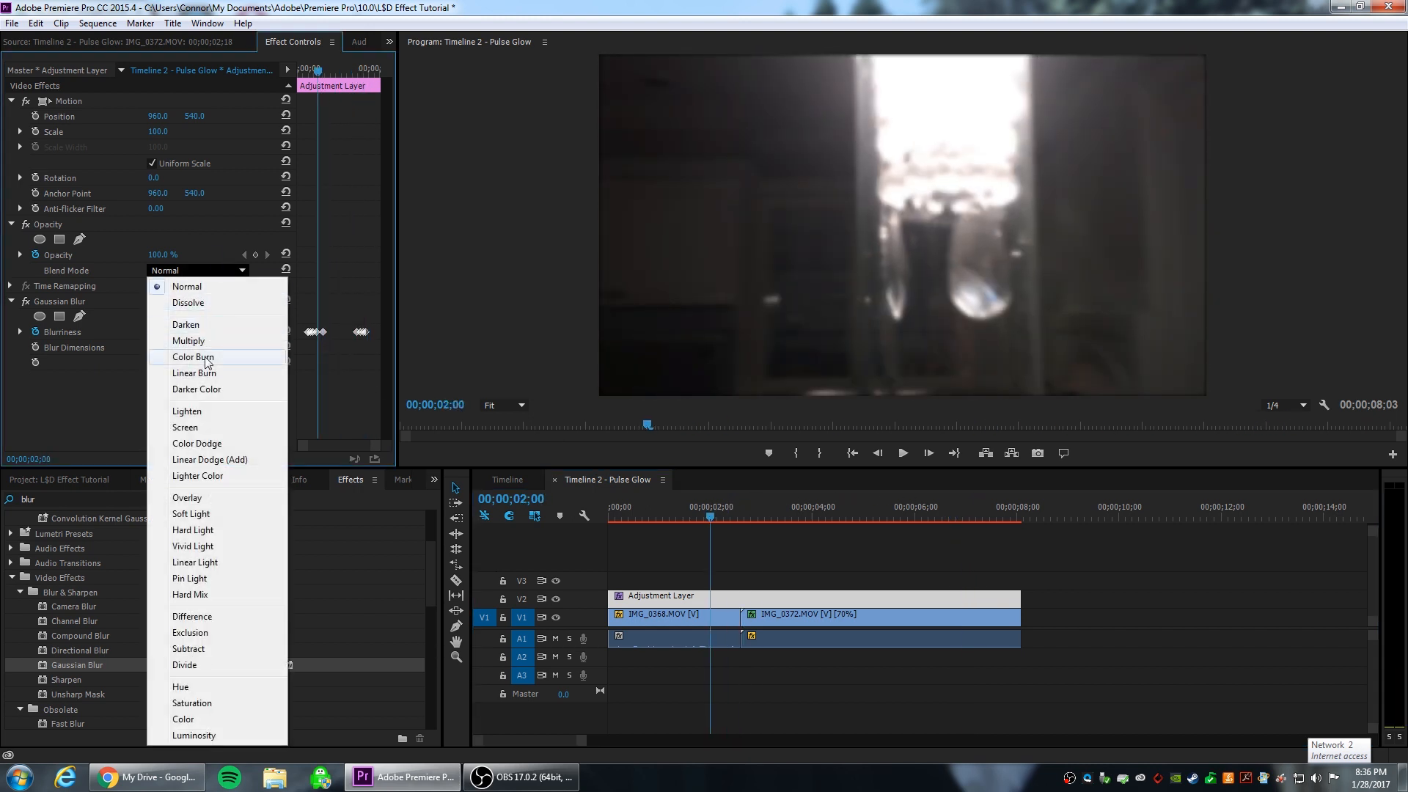
click(213, 460)
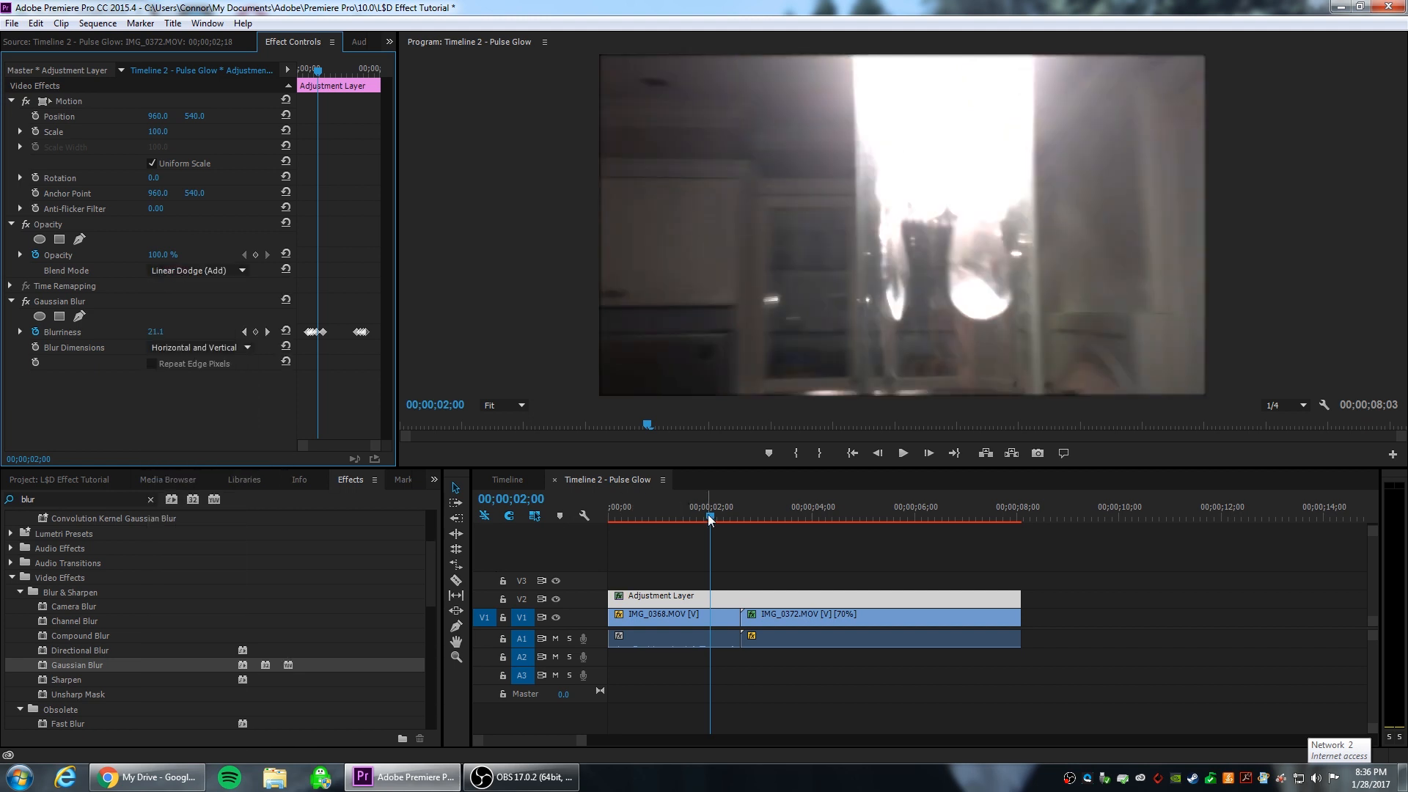
drag(709, 517, 925, 491)
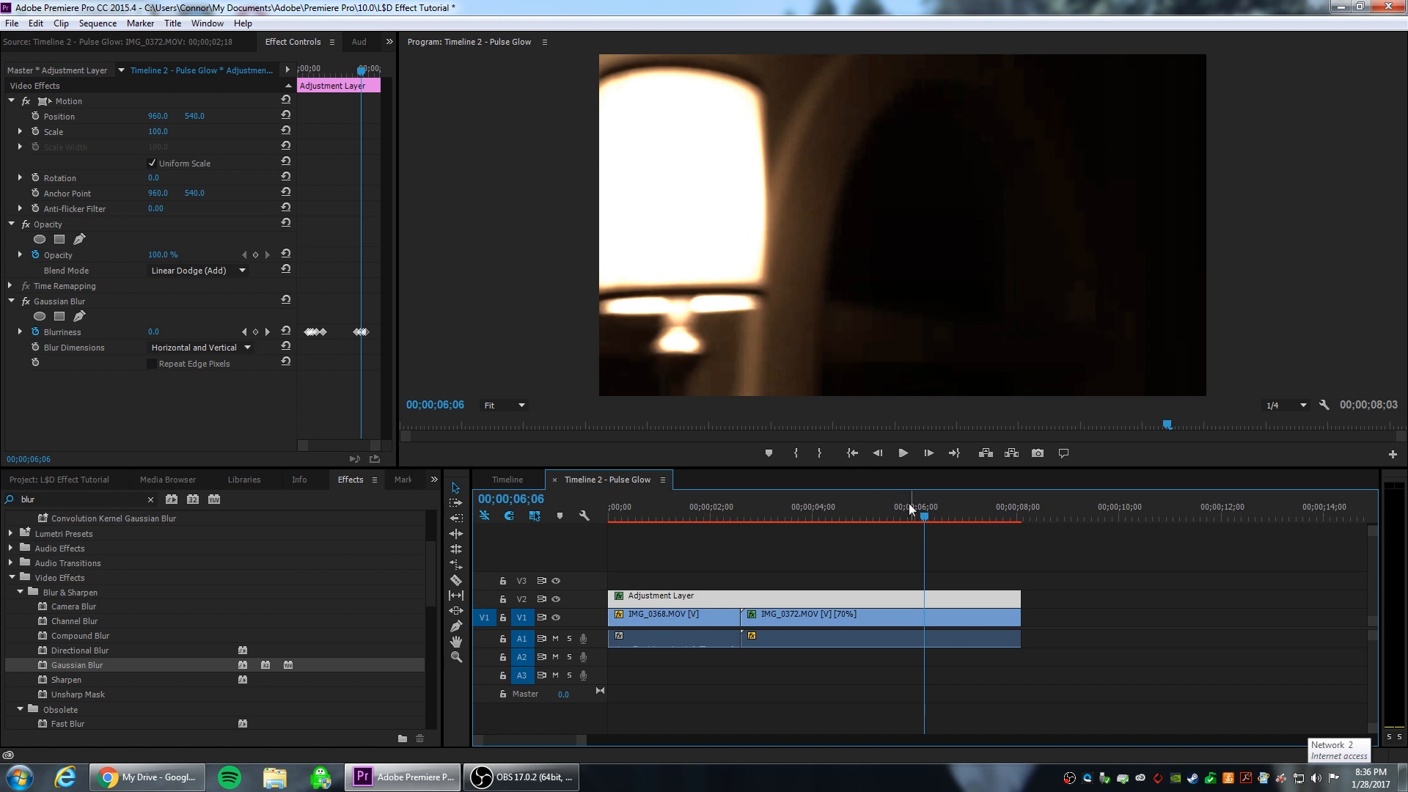
drag(925, 517, 729, 469)
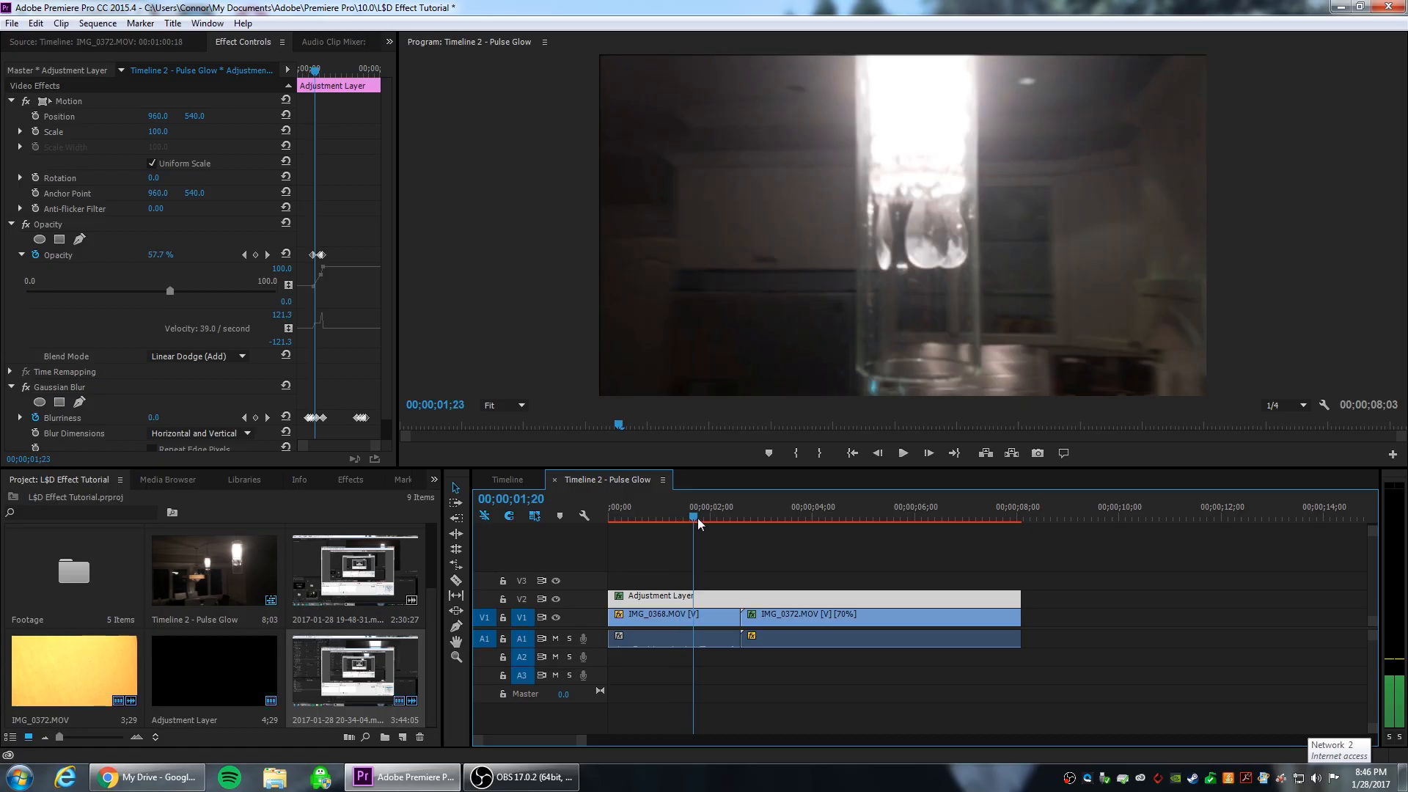
drag(697, 518, 897, 515)
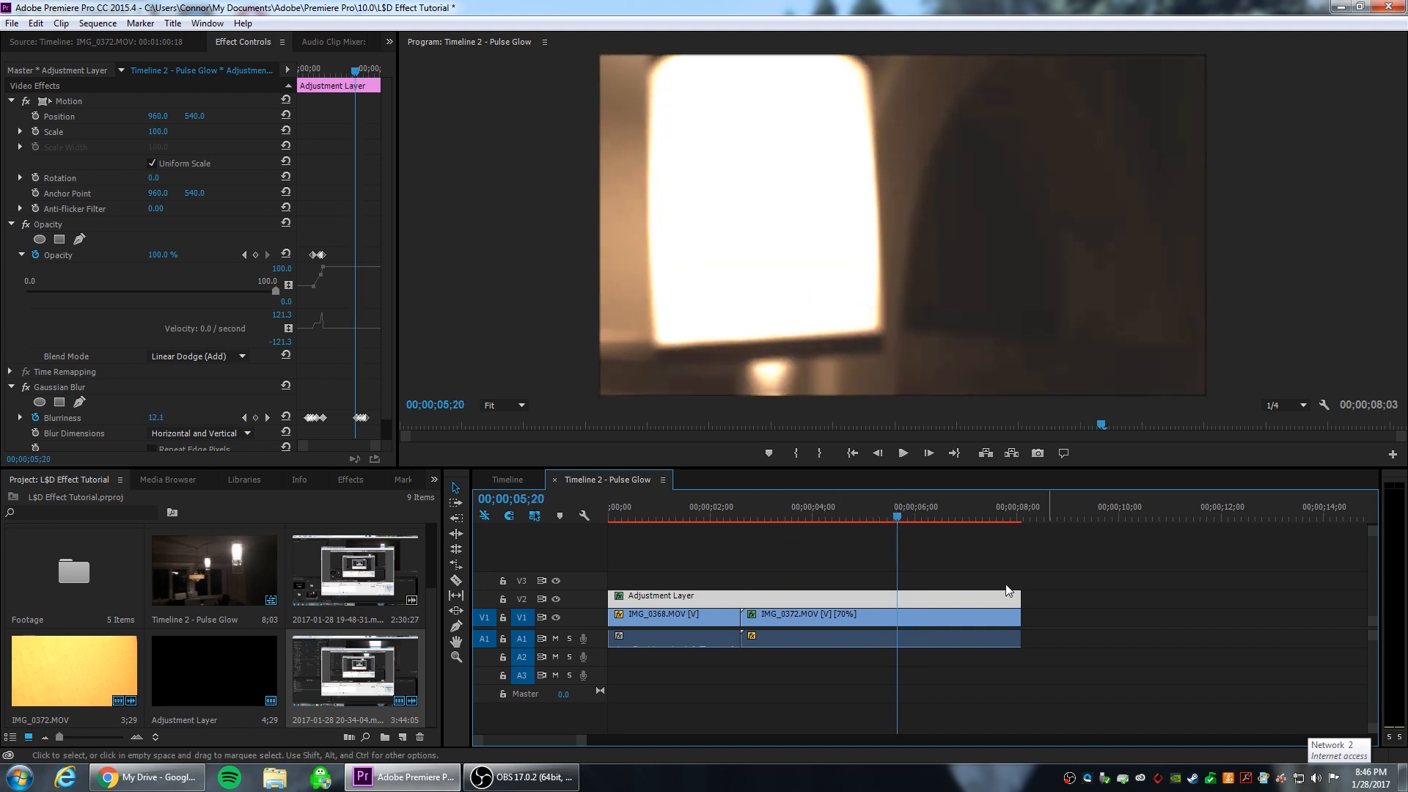
Select all the timeline clips, open the media export settings for the sequence and check its preview.
drag(1066, 659, 658, 585)
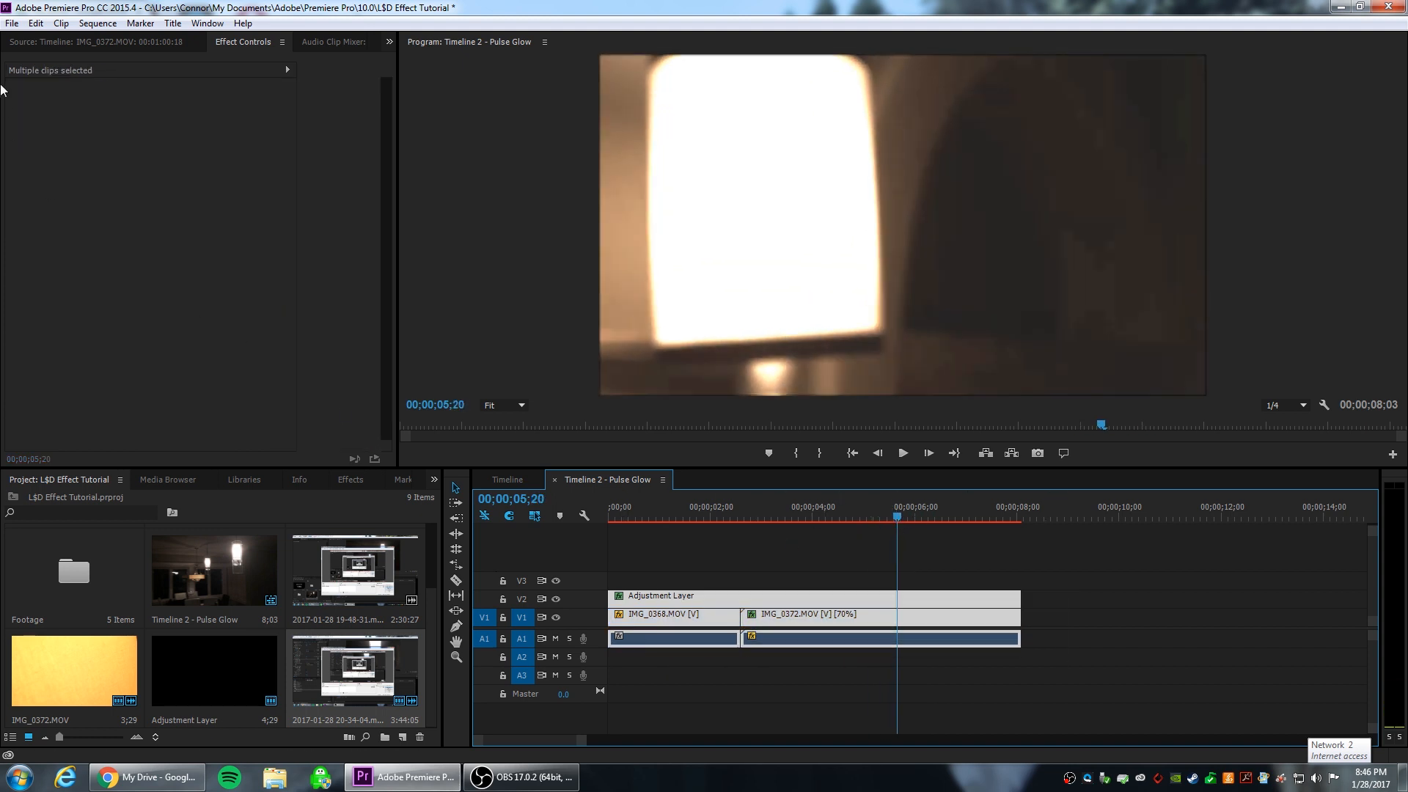
click(12, 24)
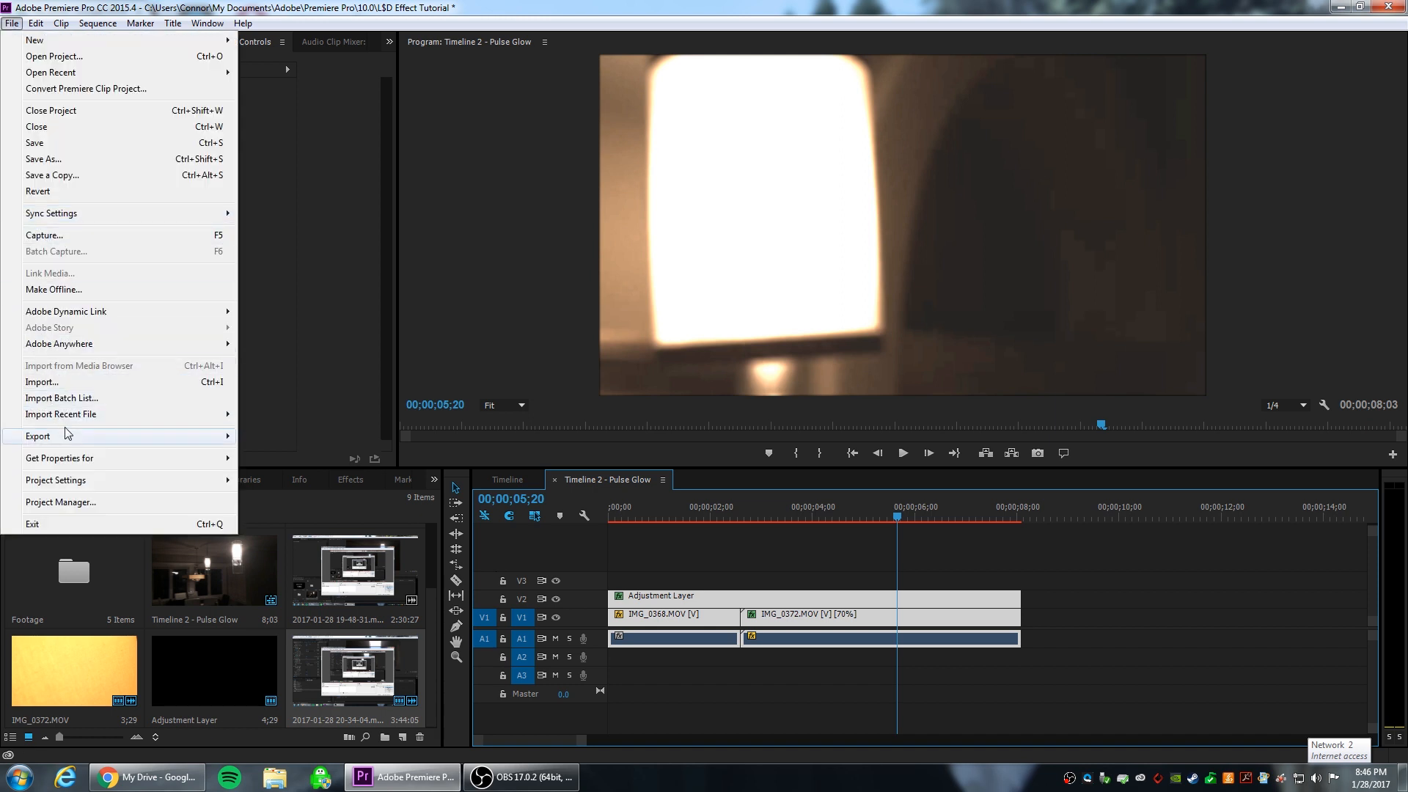
mouse_move(118, 438)
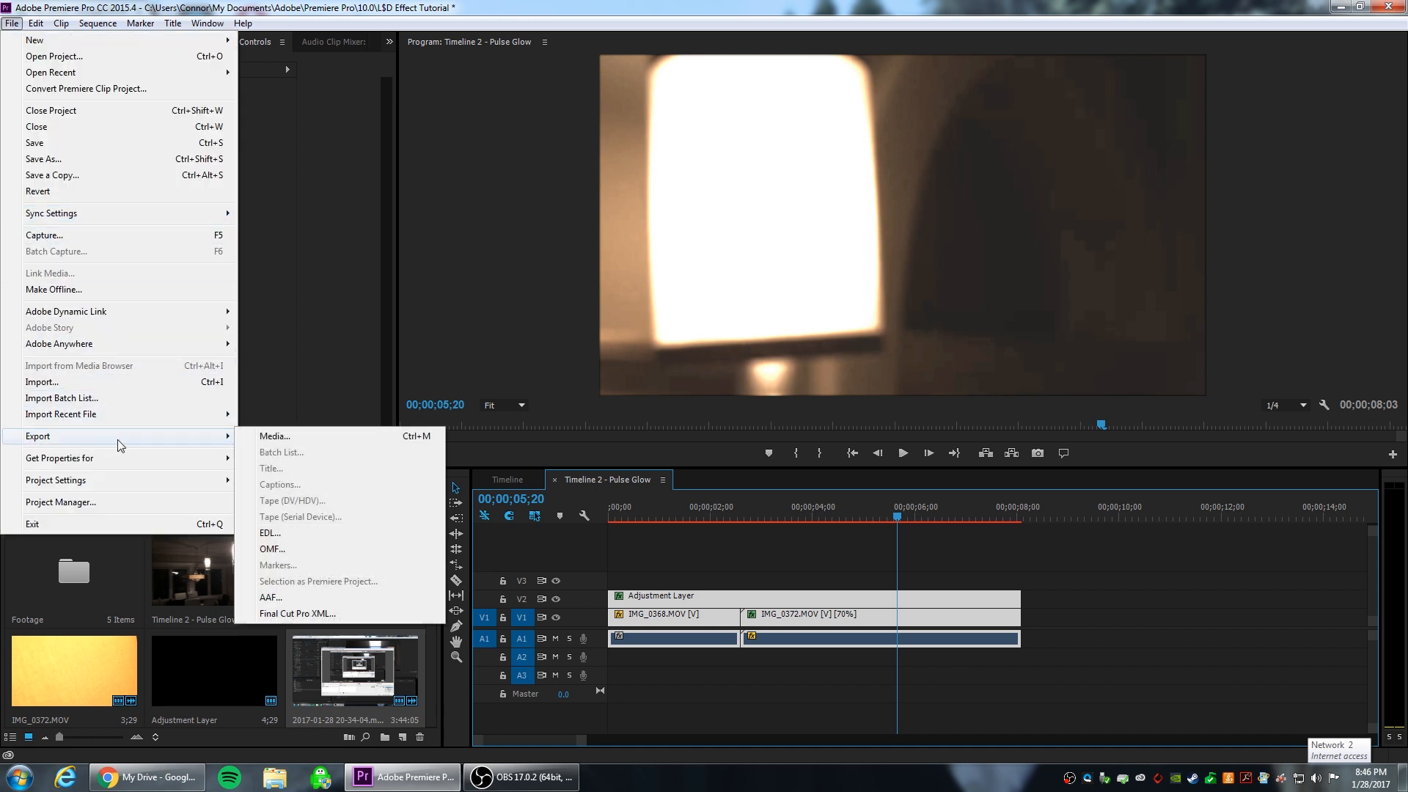
click(311, 436)
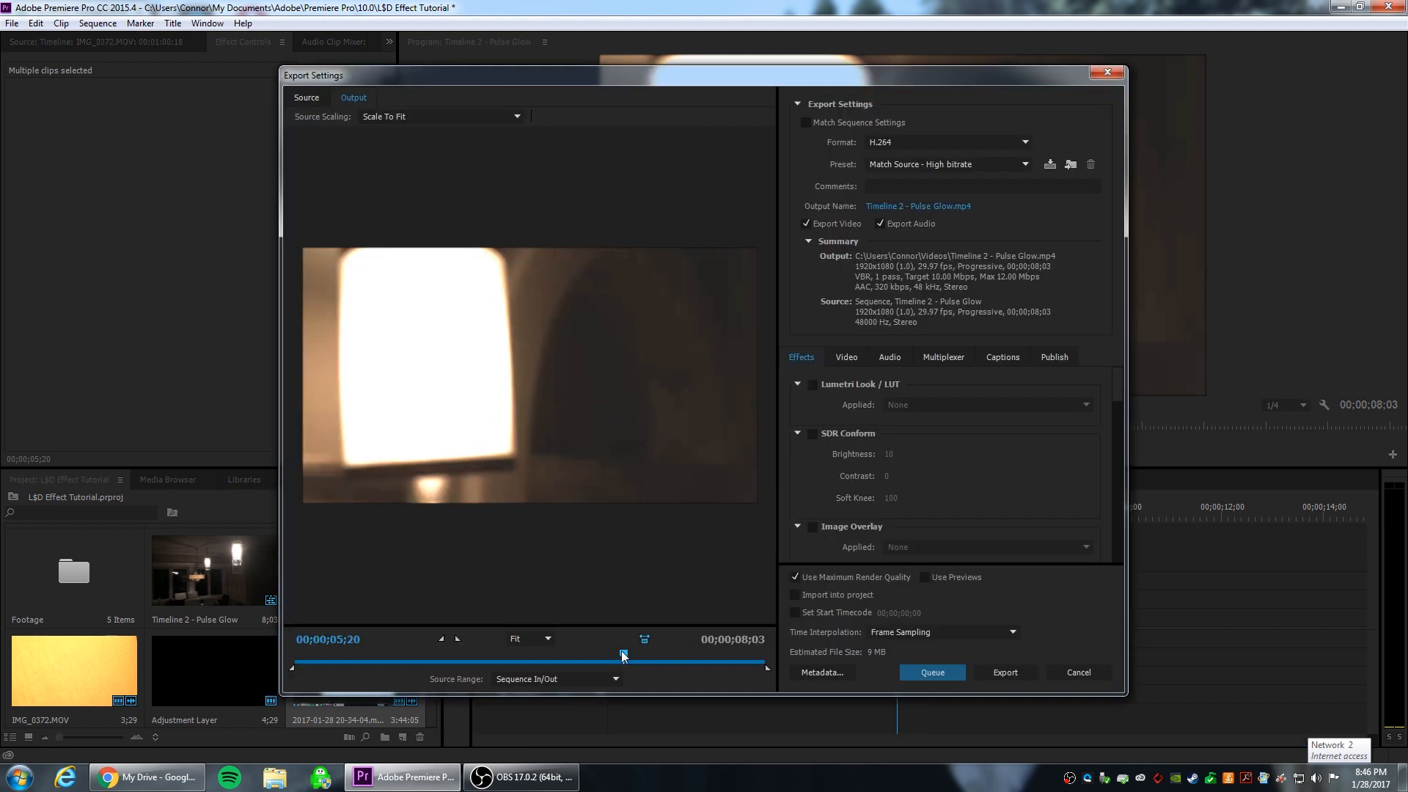
drag(676, 653, 559, 655)
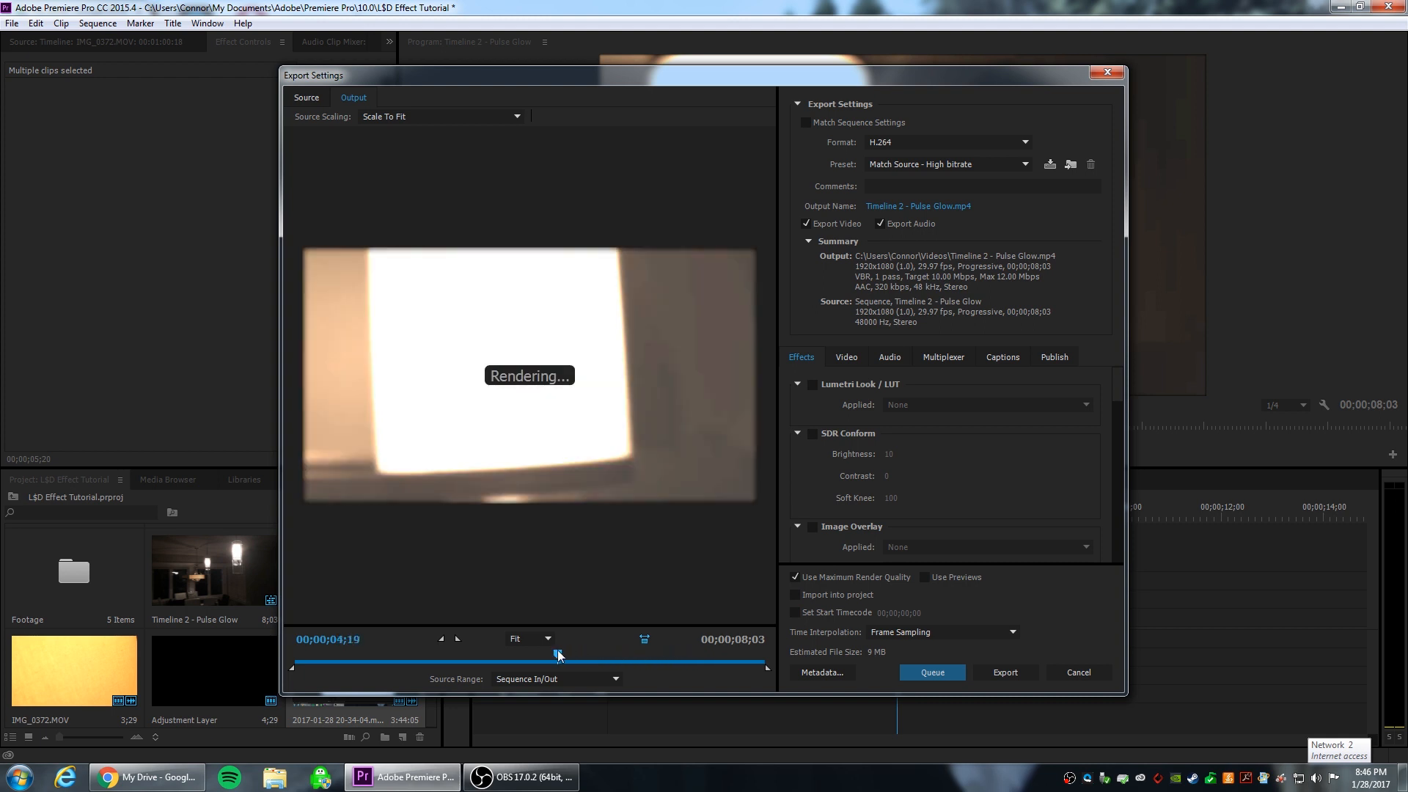
Name the export output file Ready 4 DistortChroma in the Videos library.
click(903, 208)
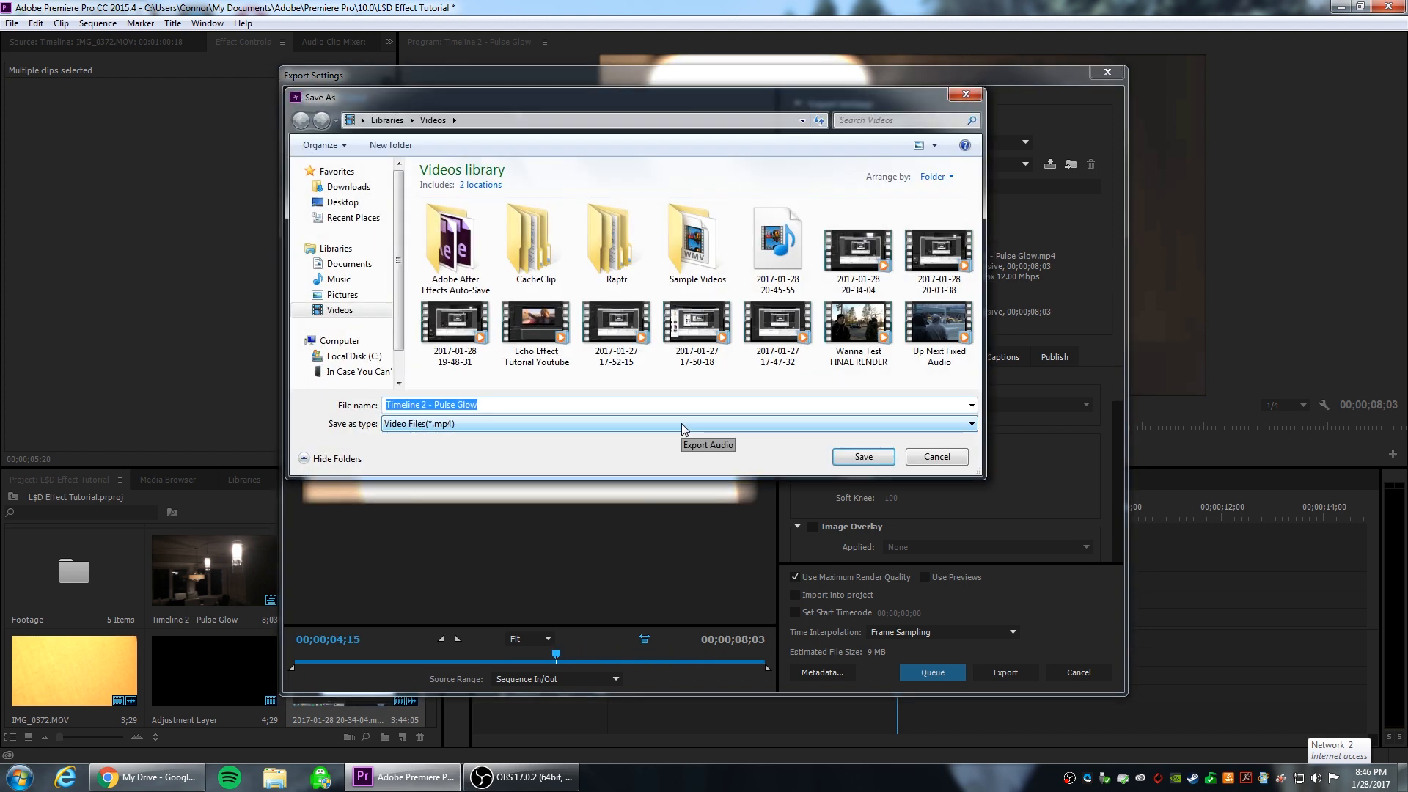
text(Ready 4 Di)
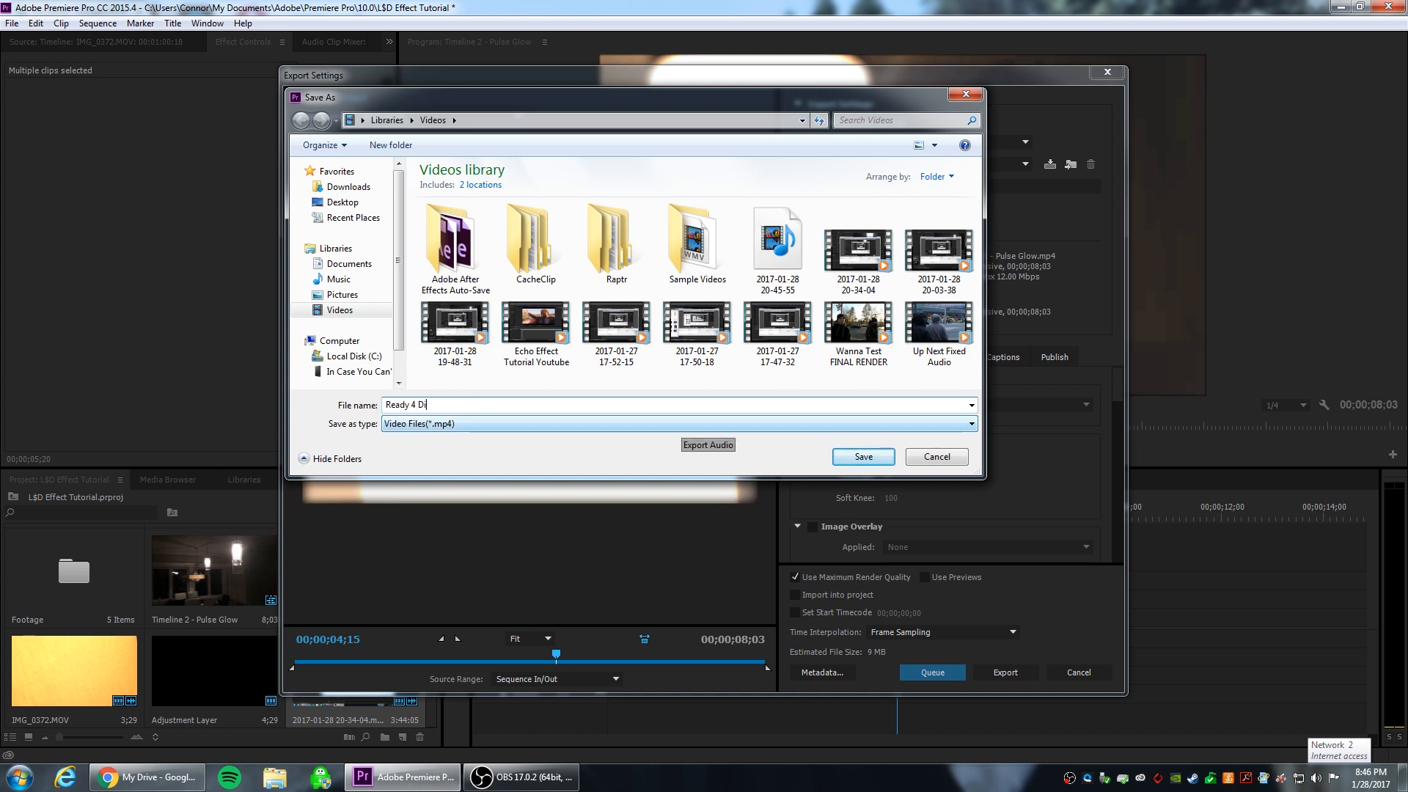
text(stortChroma)
key(Return)
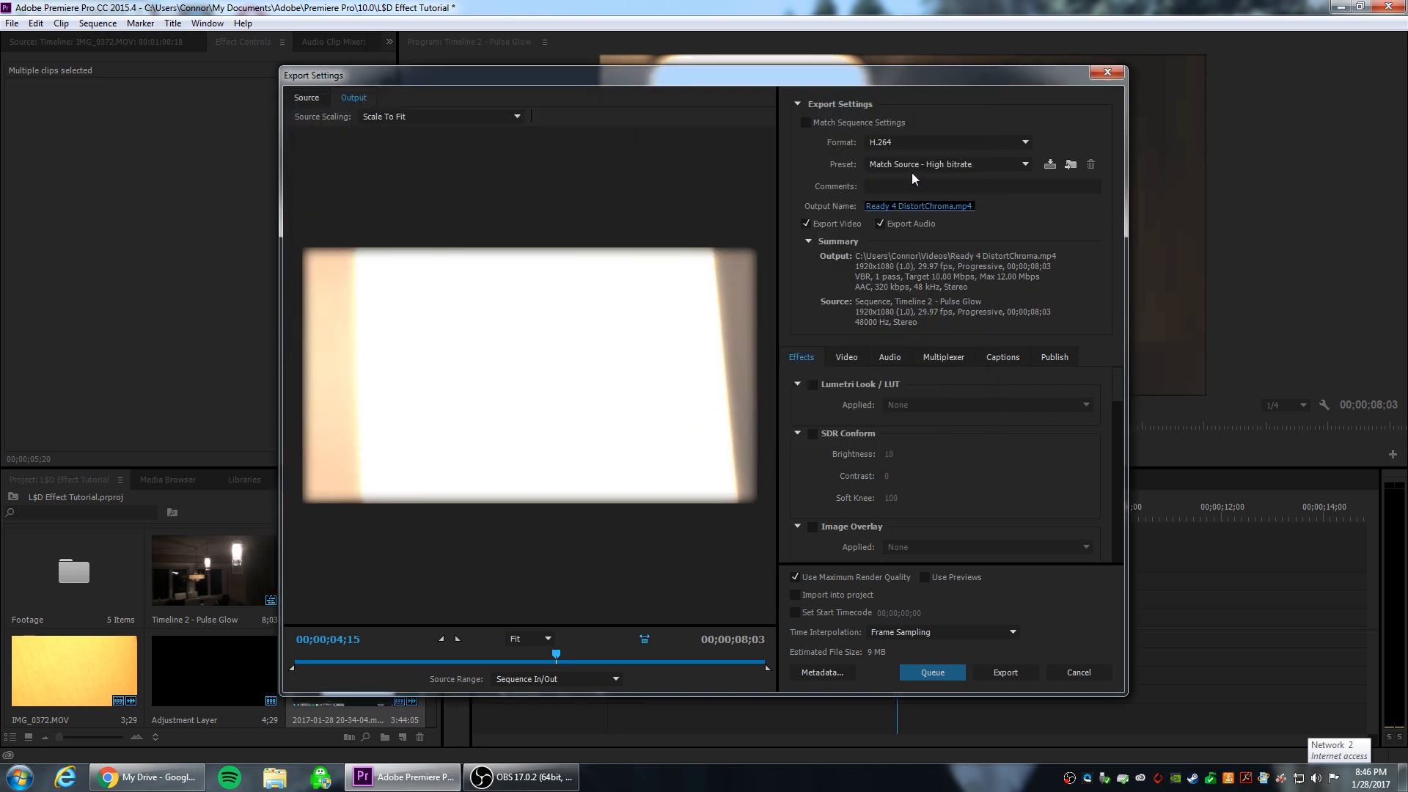
Raise the video target bitrate to about 201 Mbps and export the sequence.
click(850, 358)
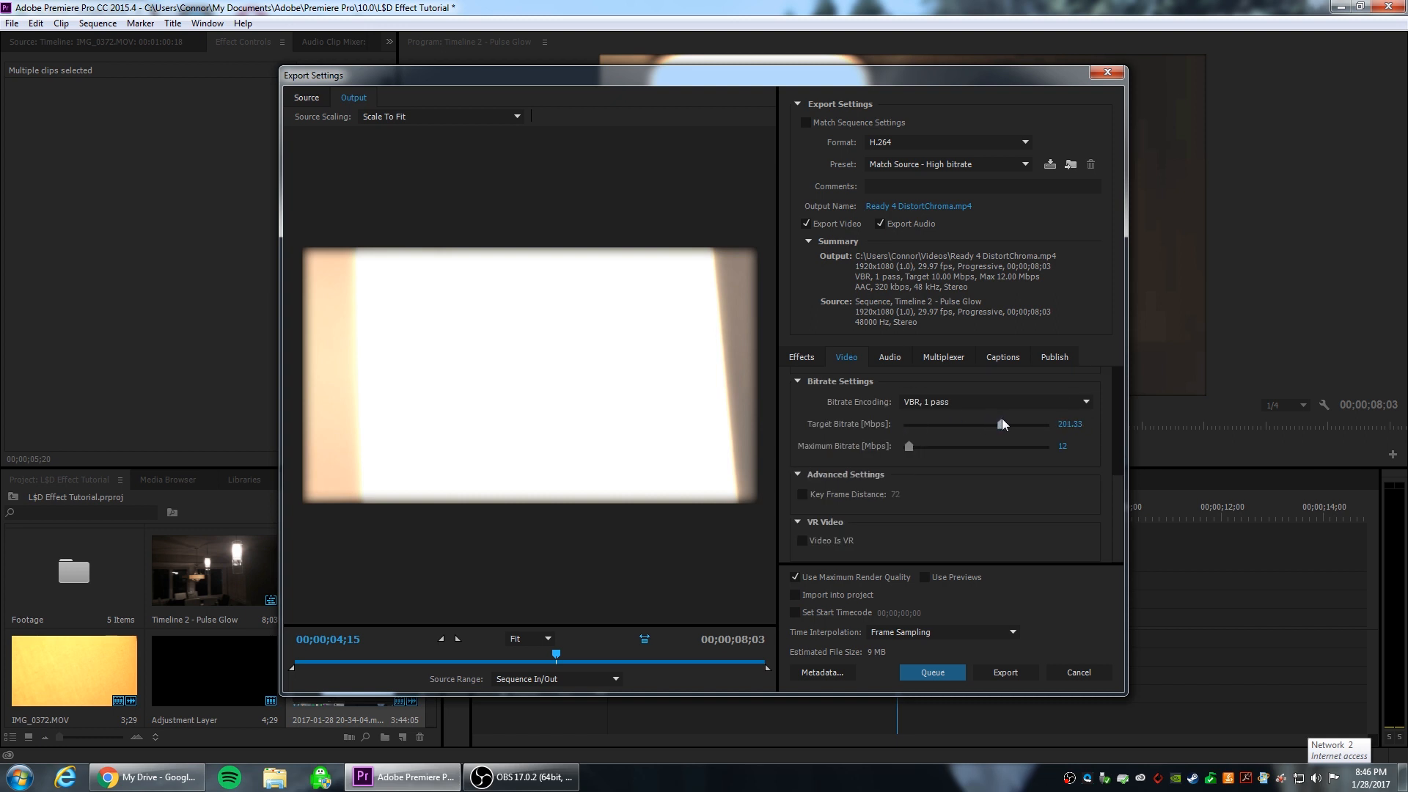
drag(1002, 419, 1002, 420)
click(992, 672)
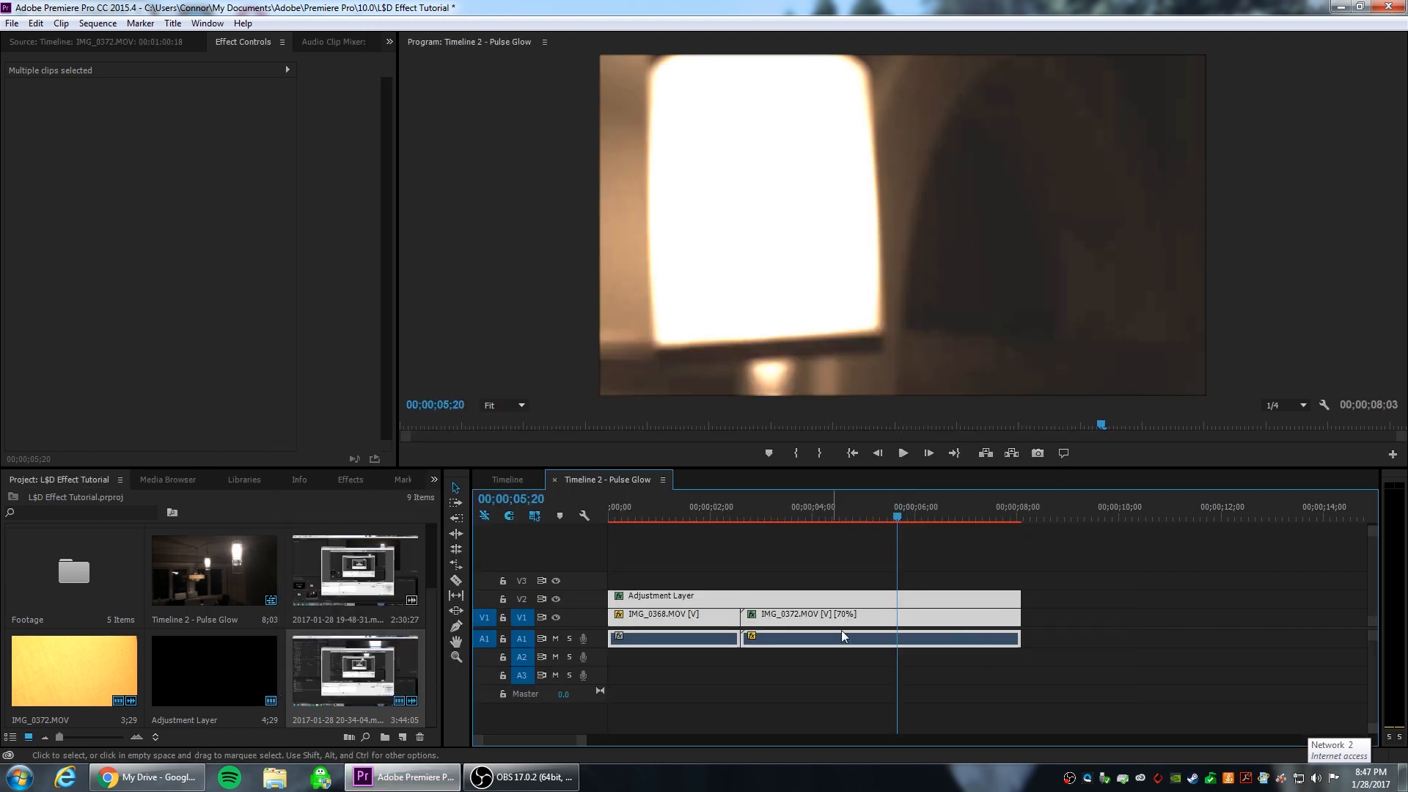
Create a new sequence named DistortChroma + Pulse with the DSLR 1080p30 preset.
click(802, 670)
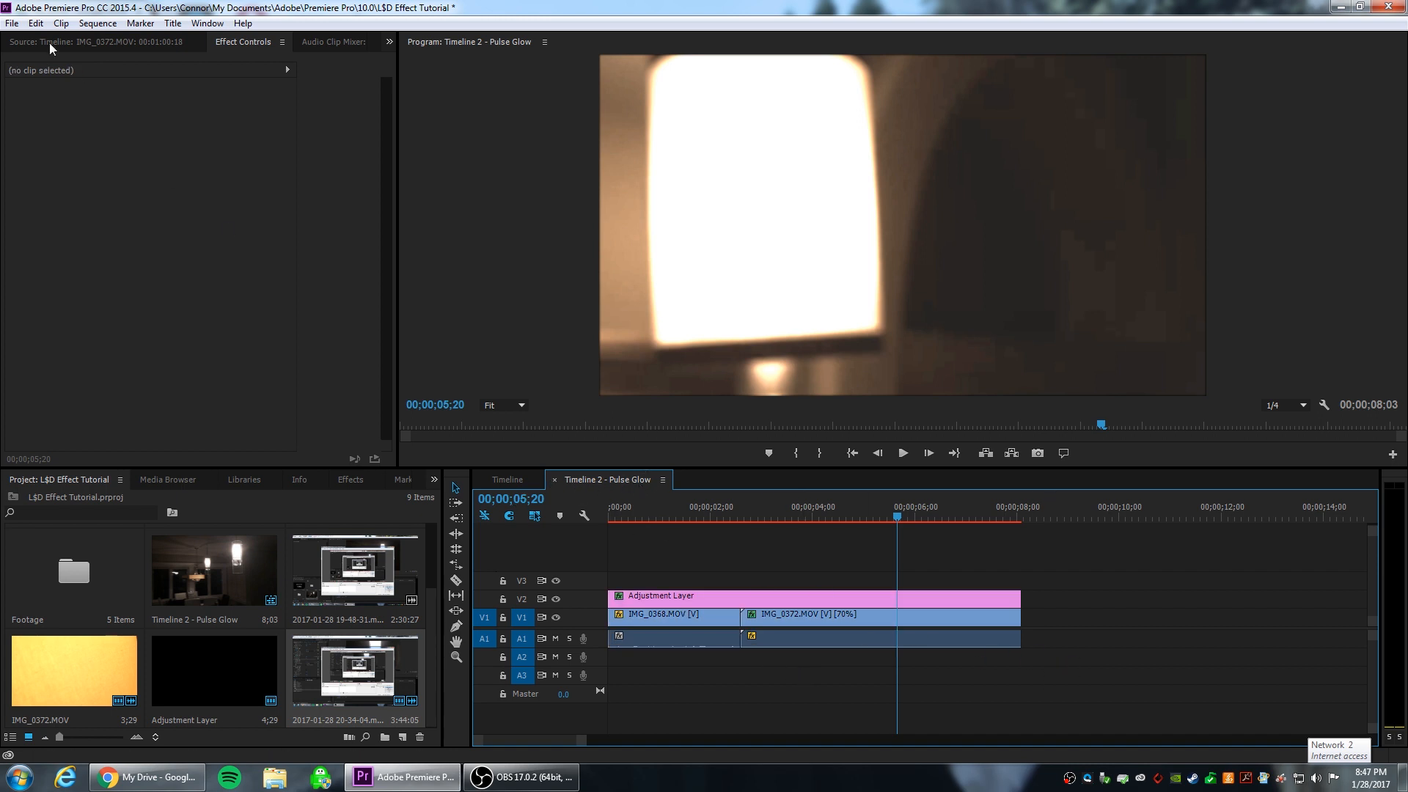
click(11, 23)
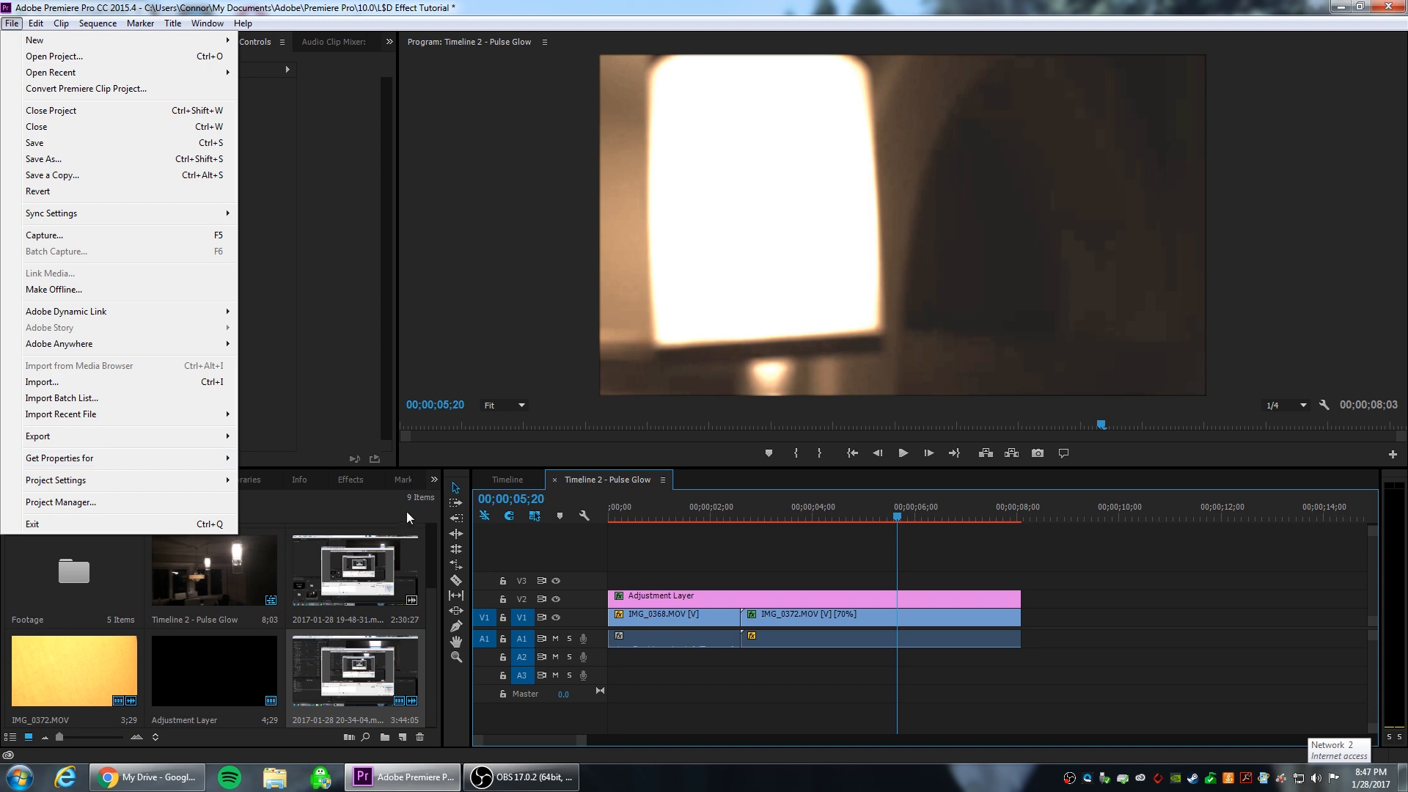
right_click(380, 500)
mouse_move(470, 566)
click(543, 566)
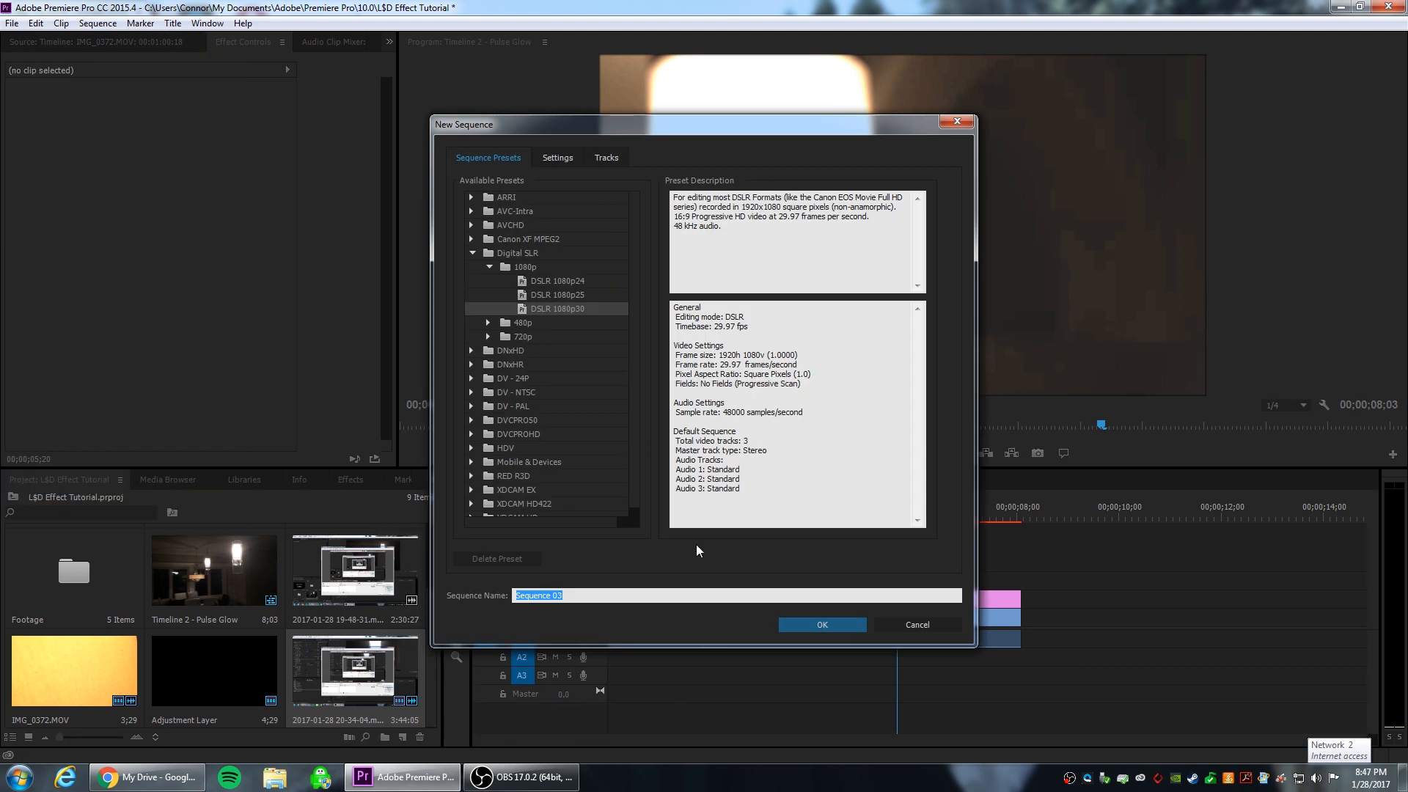
text(DistortChroma + Pulse)
key(Return)
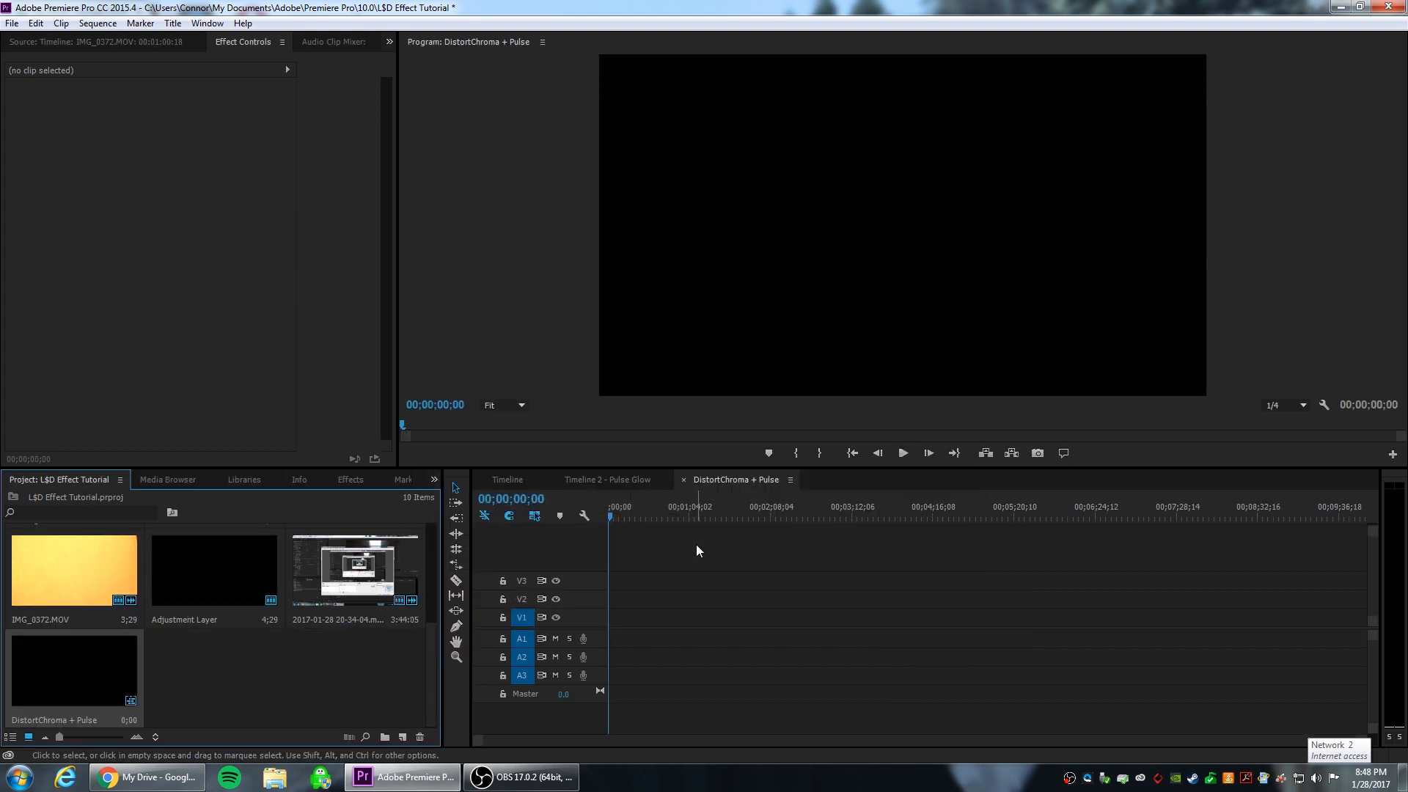
Find the exported Ready 4 DistortChroma video through the Windows search and place it at the start of track V2.
key(super)
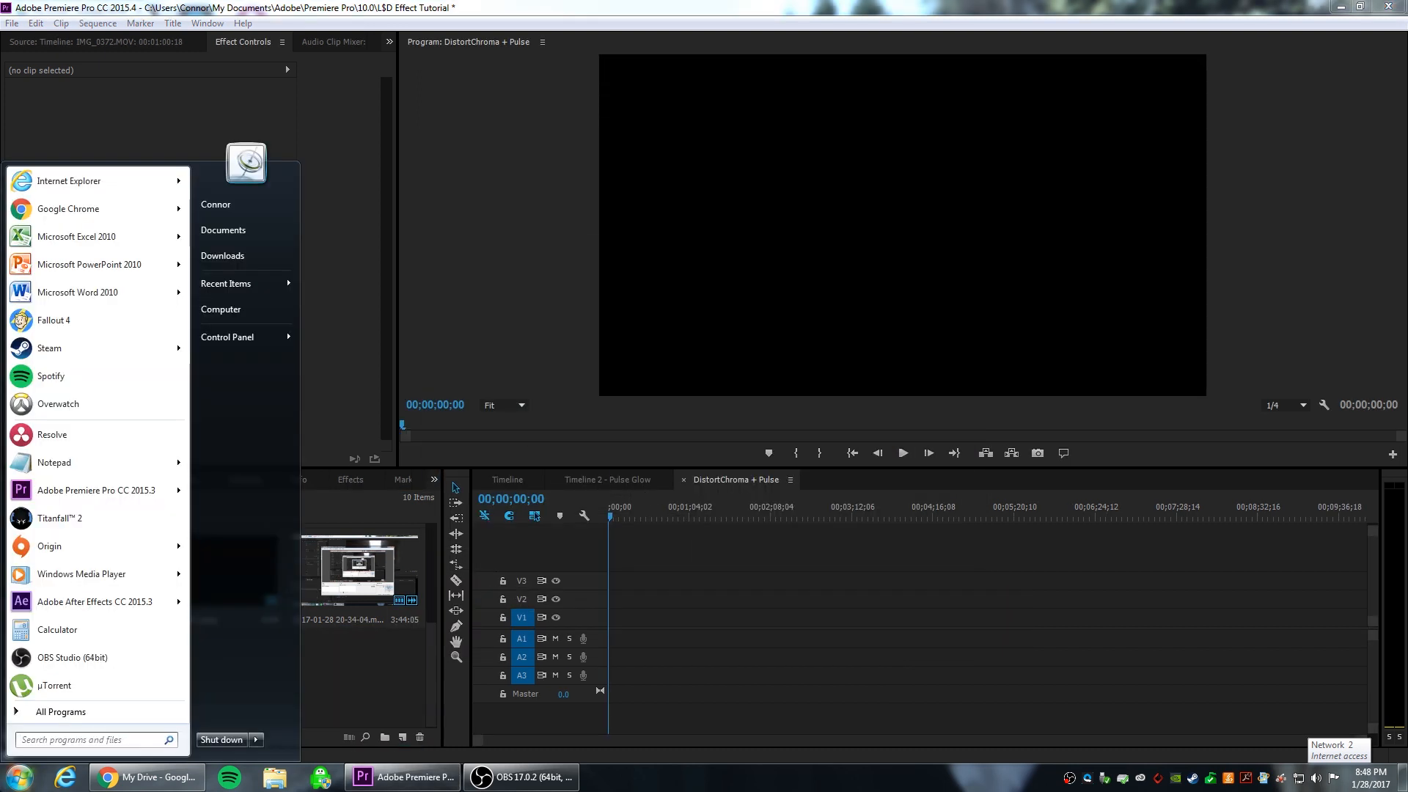
text(ready)
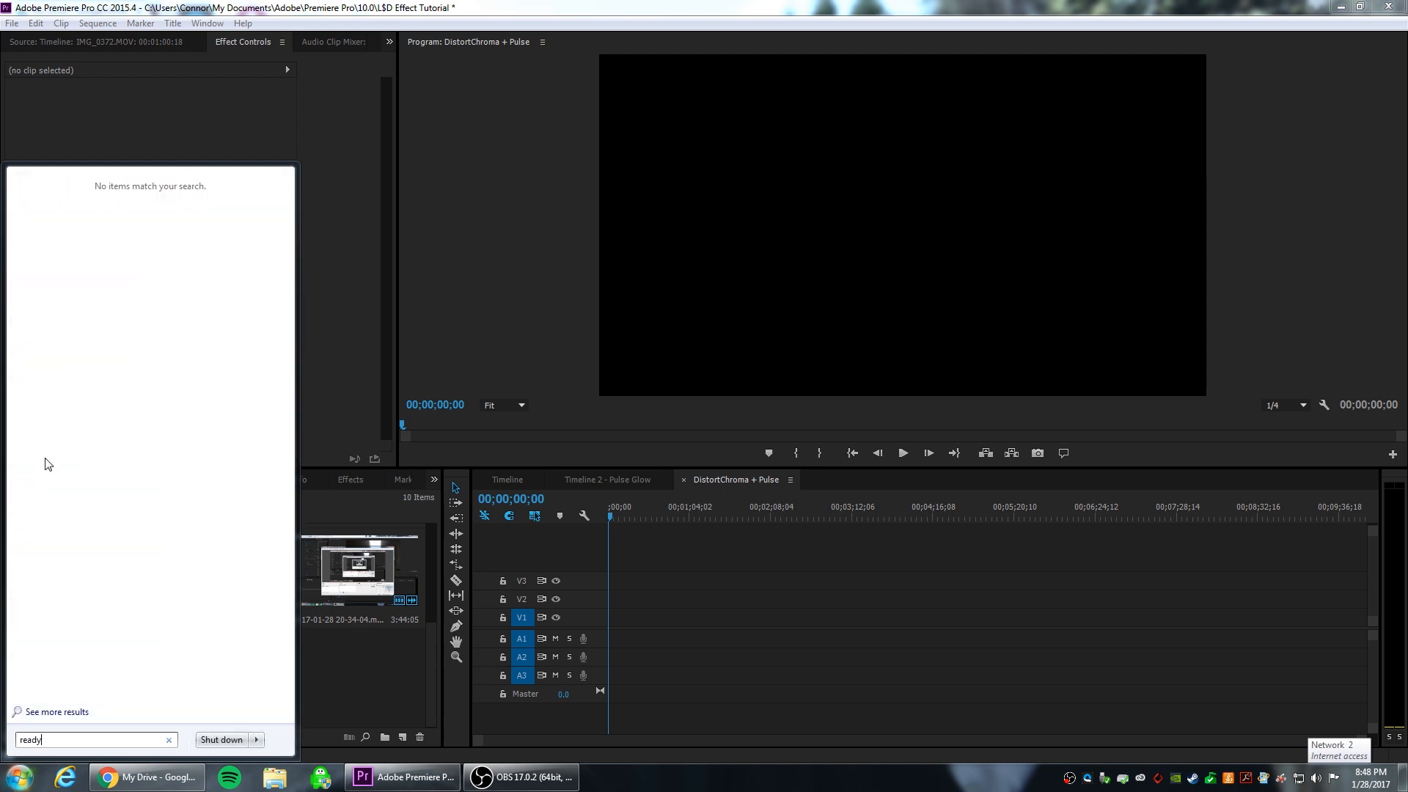
text(4f)
key(BackSpace)
key(BackSpace)
key(BackSpace)
key(BackSpace)
key(BackSpace)
key(BackSpace)
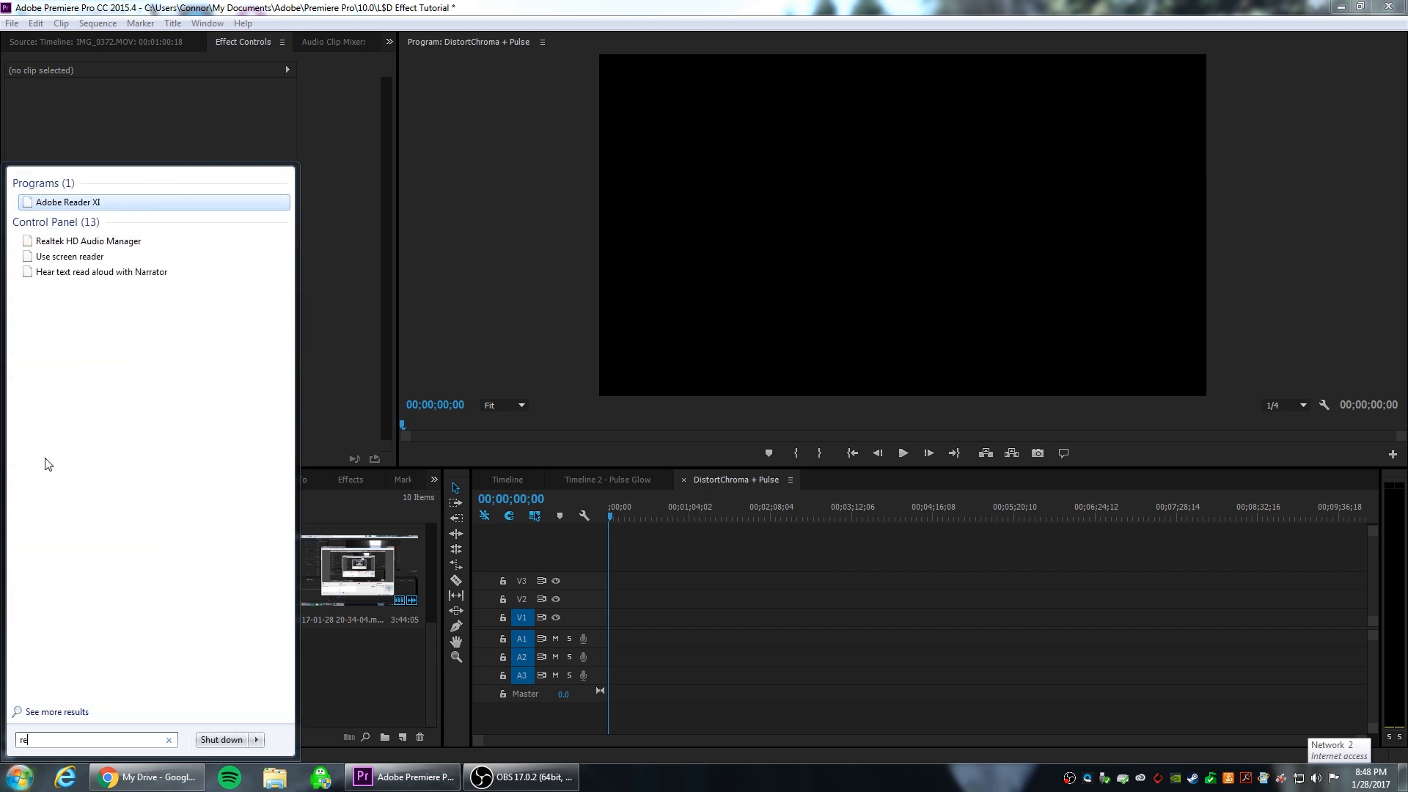
text(ready)
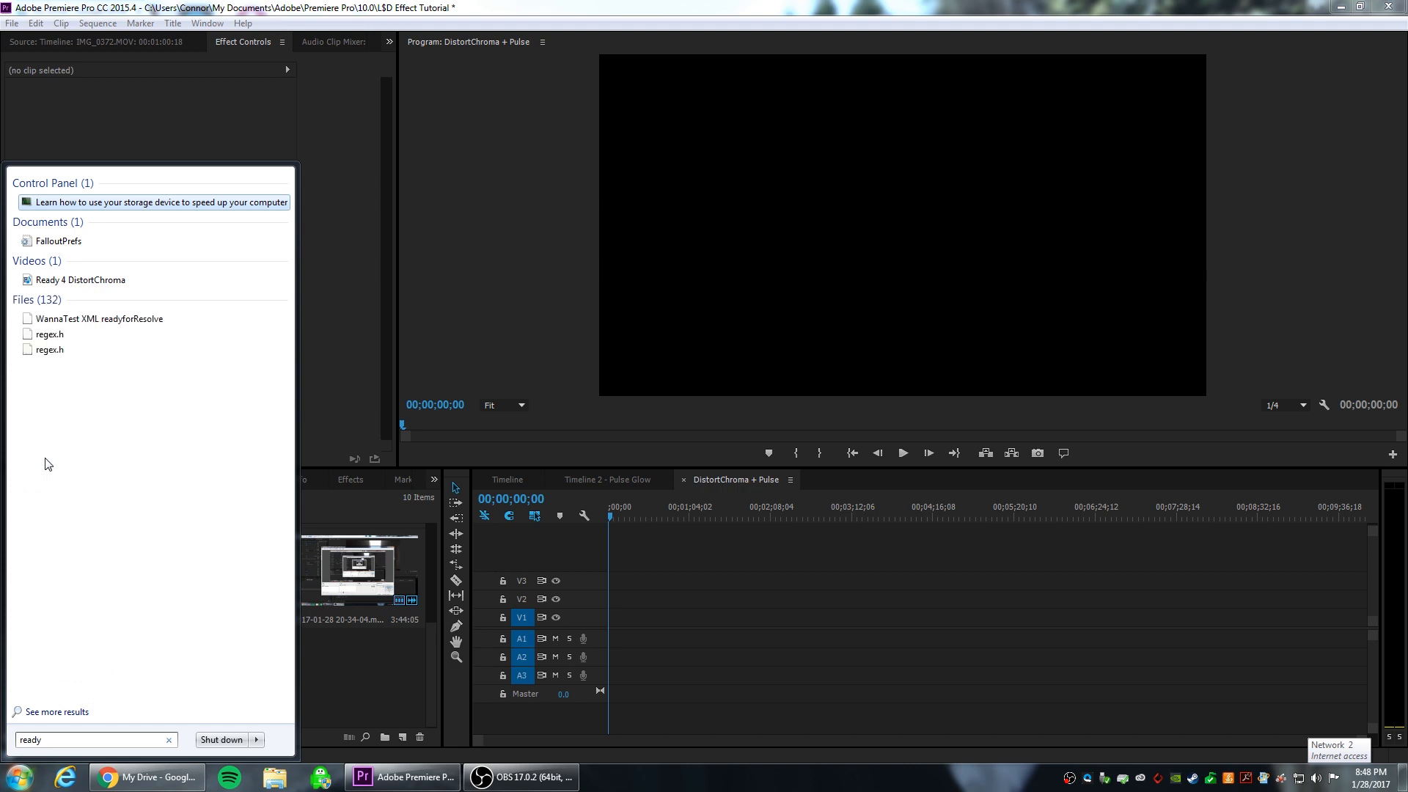
drag(74, 282, 612, 598)
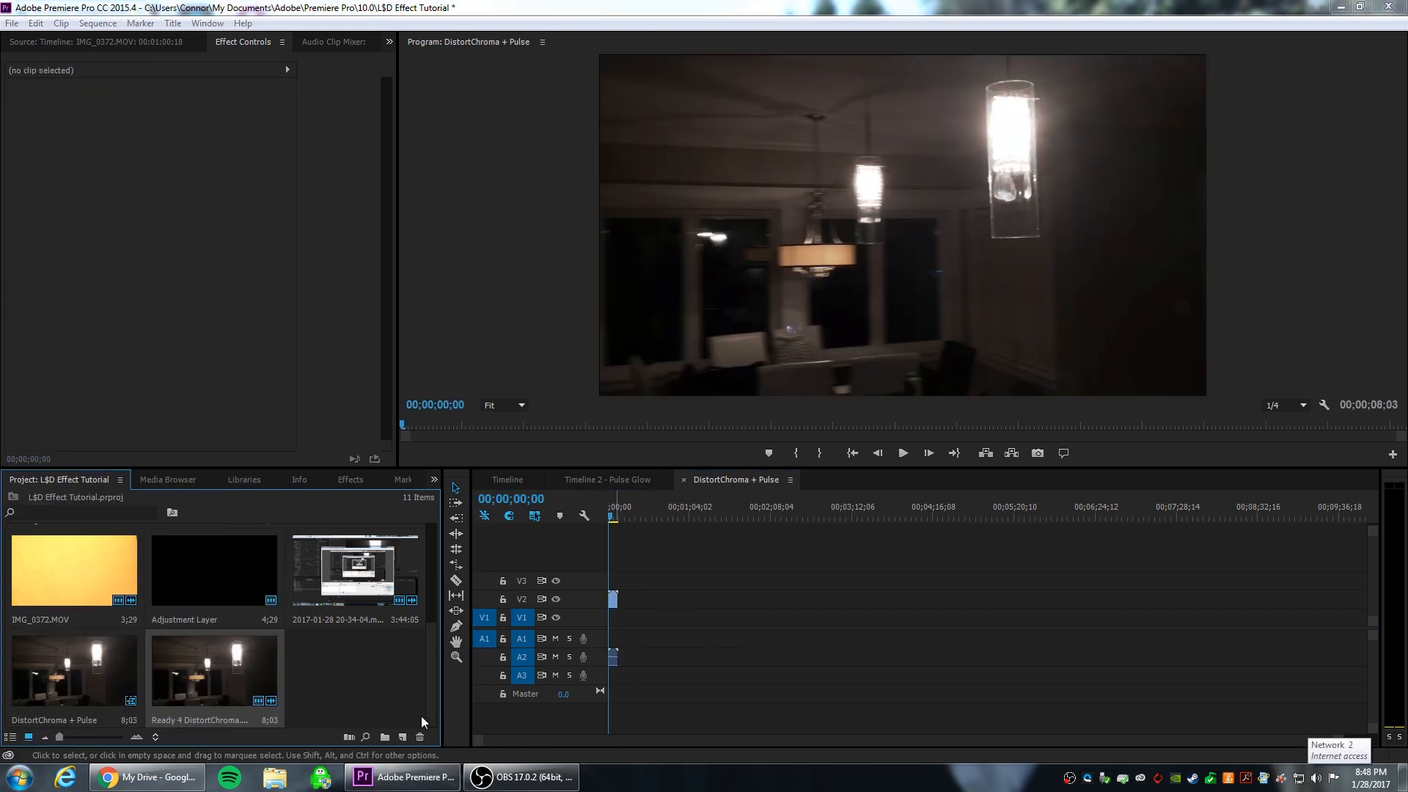
drag(1366, 740, 867, 739)
drag(613, 518, 807, 500)
drag(801, 505, 816, 505)
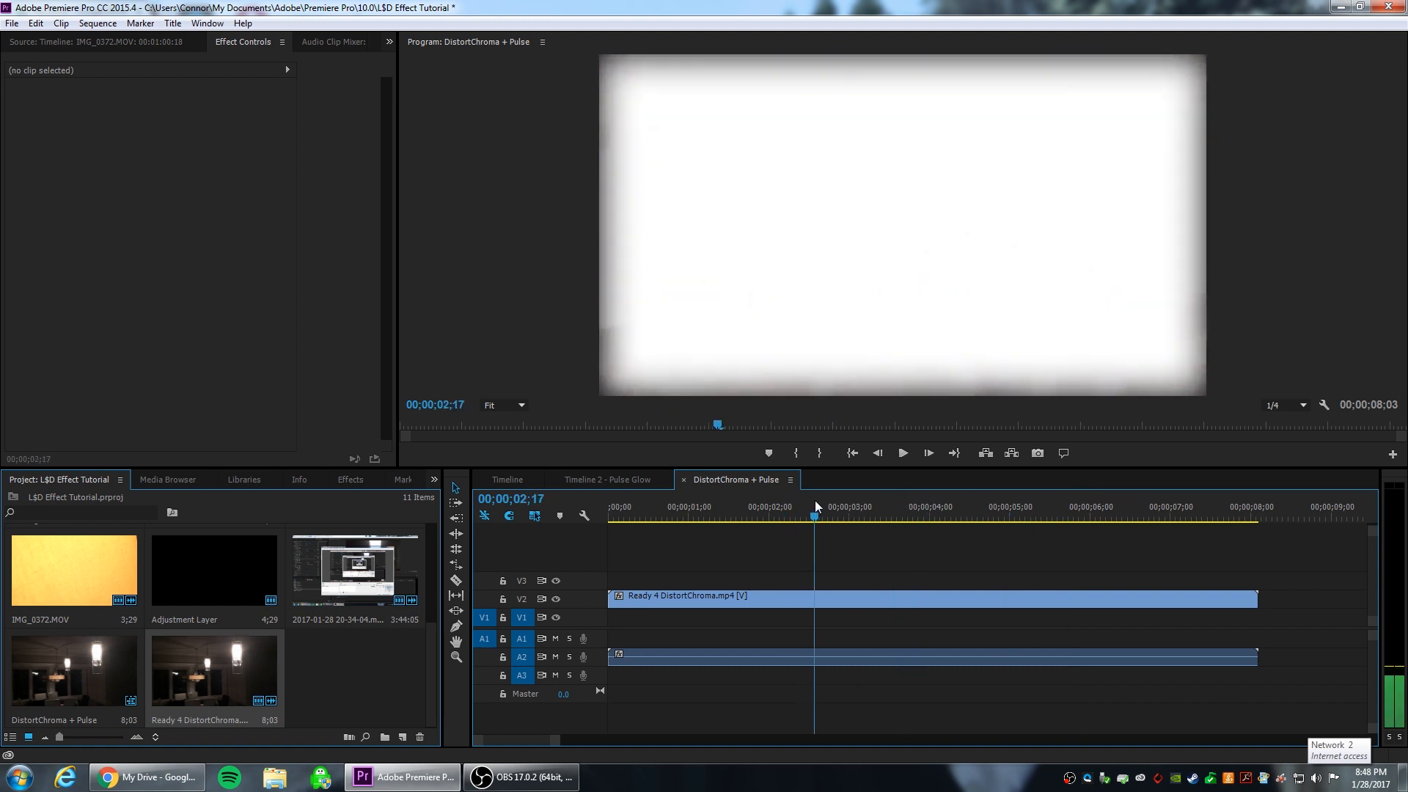
Create a 1920 x 1080, 29.97 fps adjustment layer and place it on V3, extended to cover the whole video clip.
right_click(348, 505)
mouse_move(411, 567)
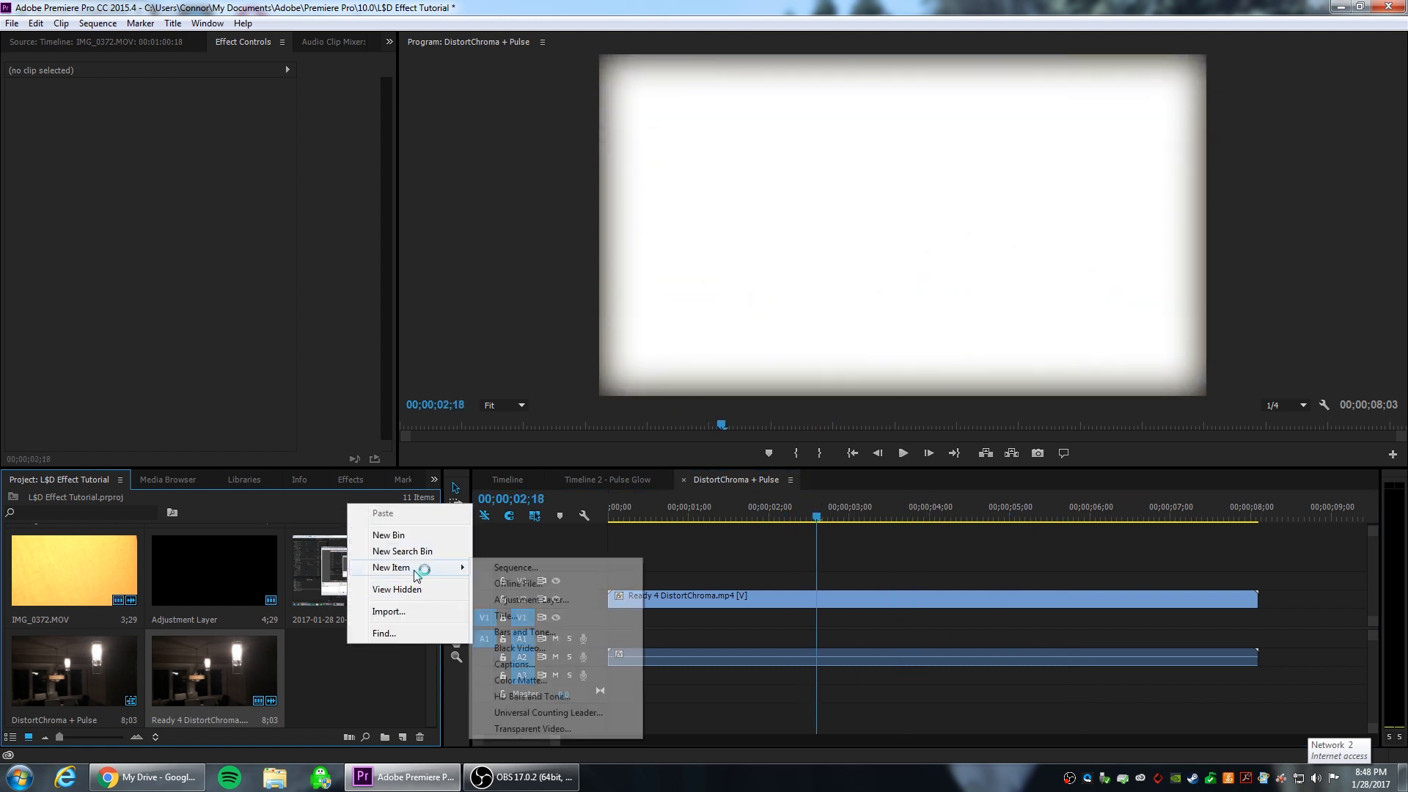
click(506, 601)
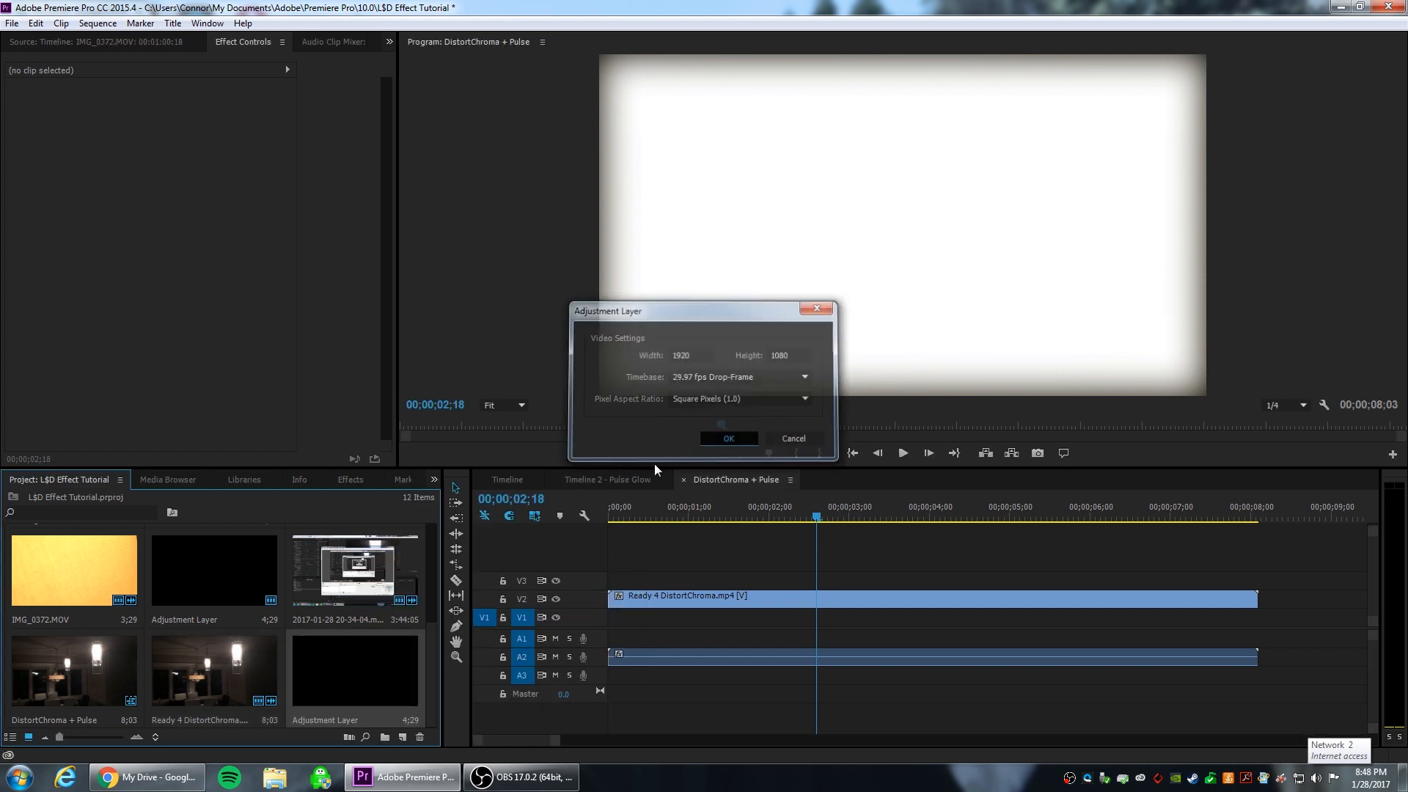
click(729, 439)
drag(355, 671, 614, 579)
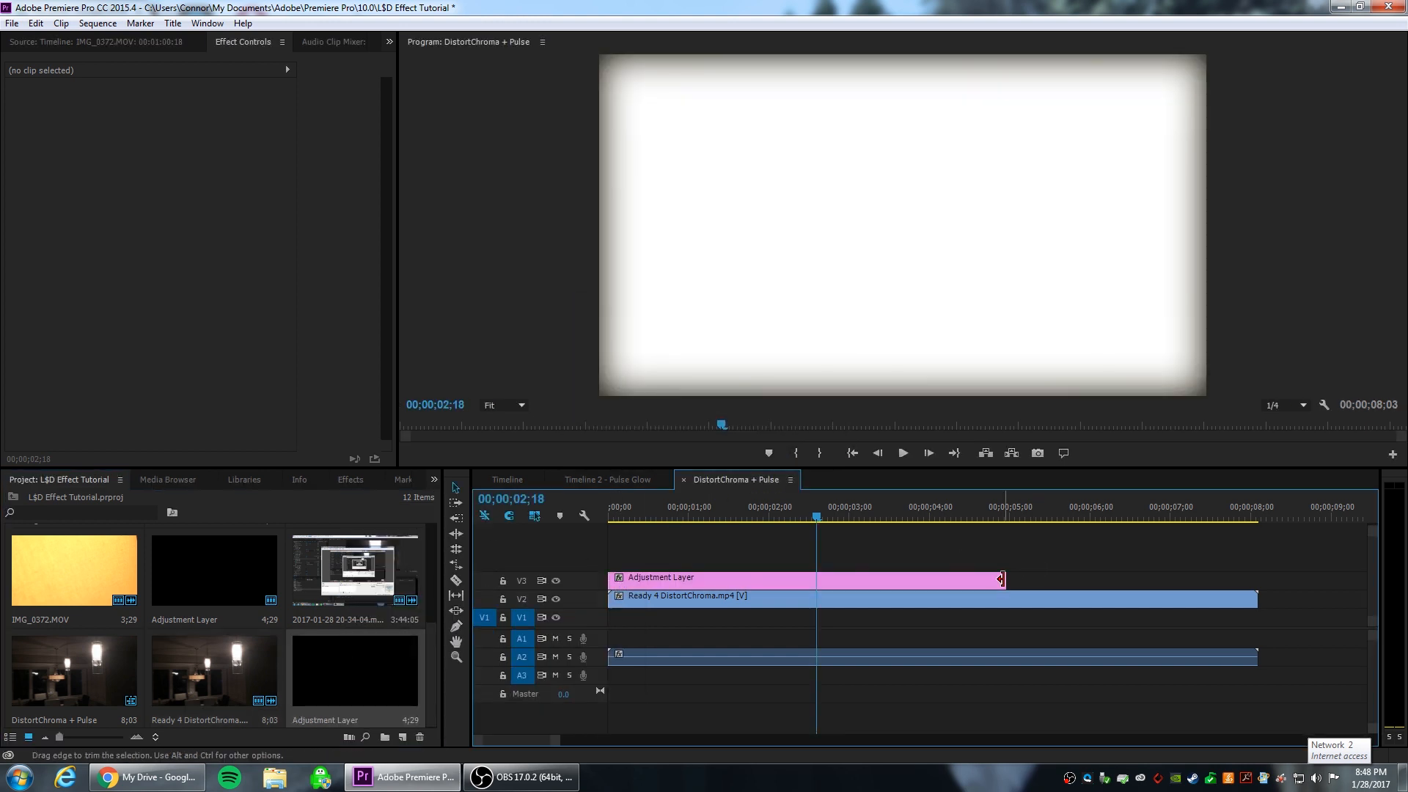
drag(1003, 579, 1257, 578)
Search the effects for distortchroma and apply S_DistortChroma to the adjustment layer on V3.
click(746, 581)
click(351, 480)
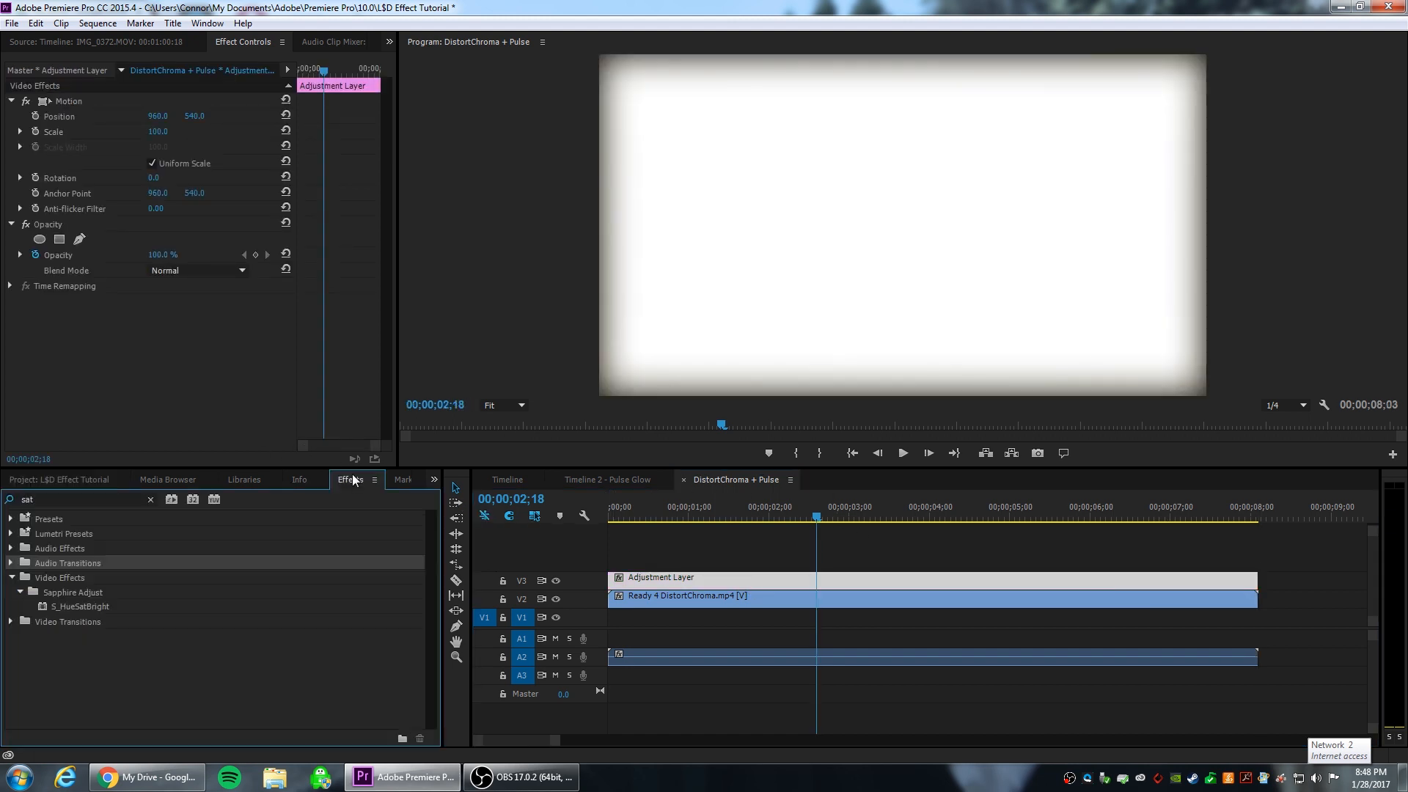
text(distort)
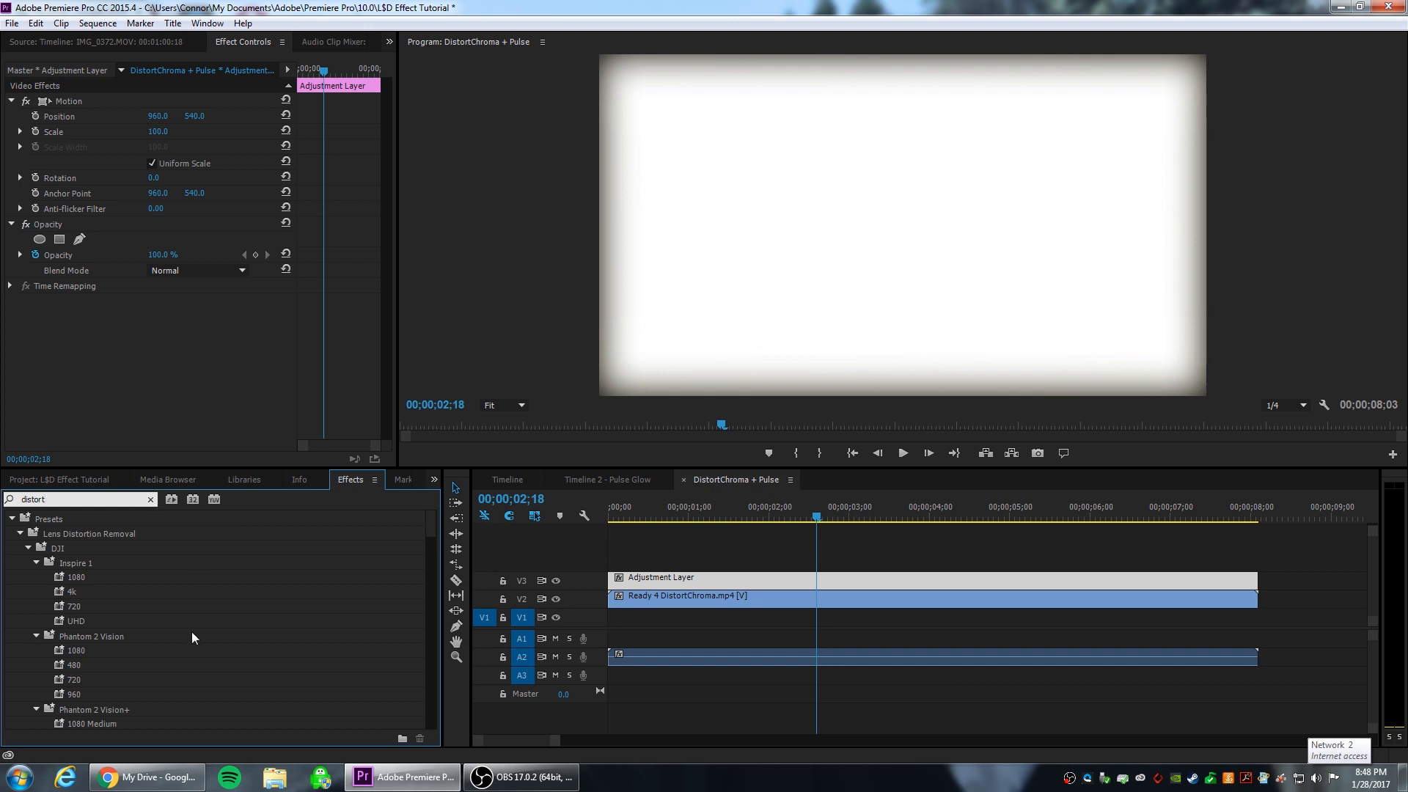
scroll(168, 543, down, 10)
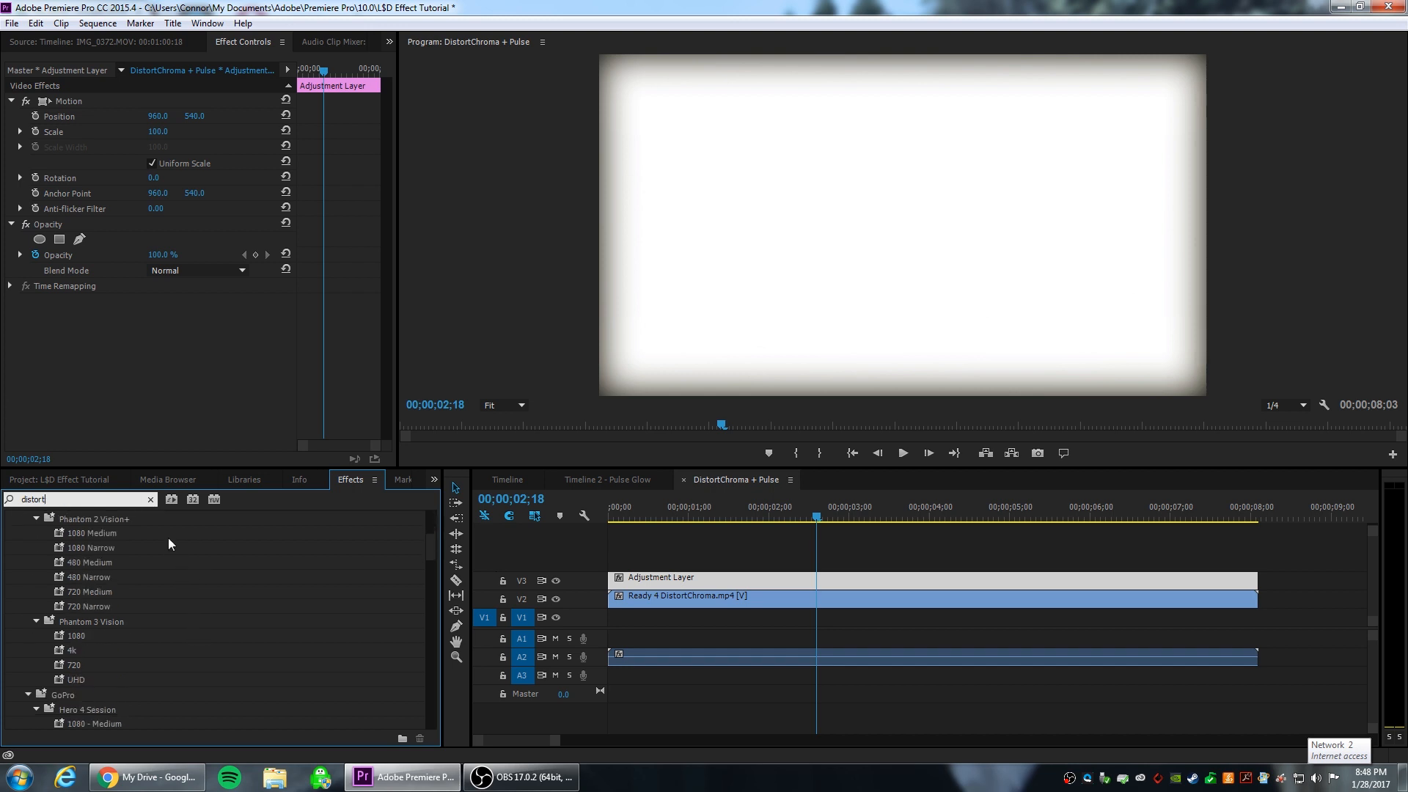
text(stort)
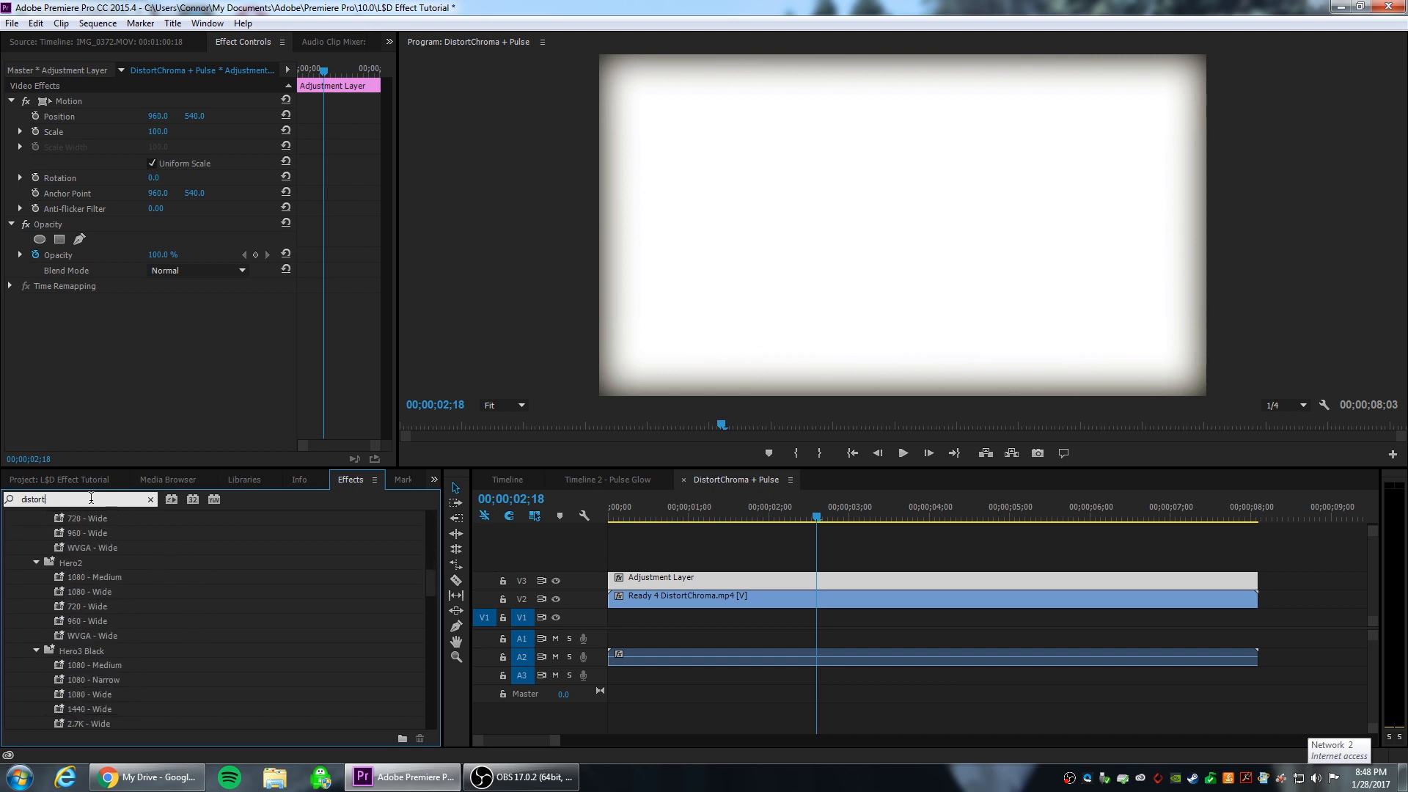
text(chroma)
drag(99, 609, 841, 579)
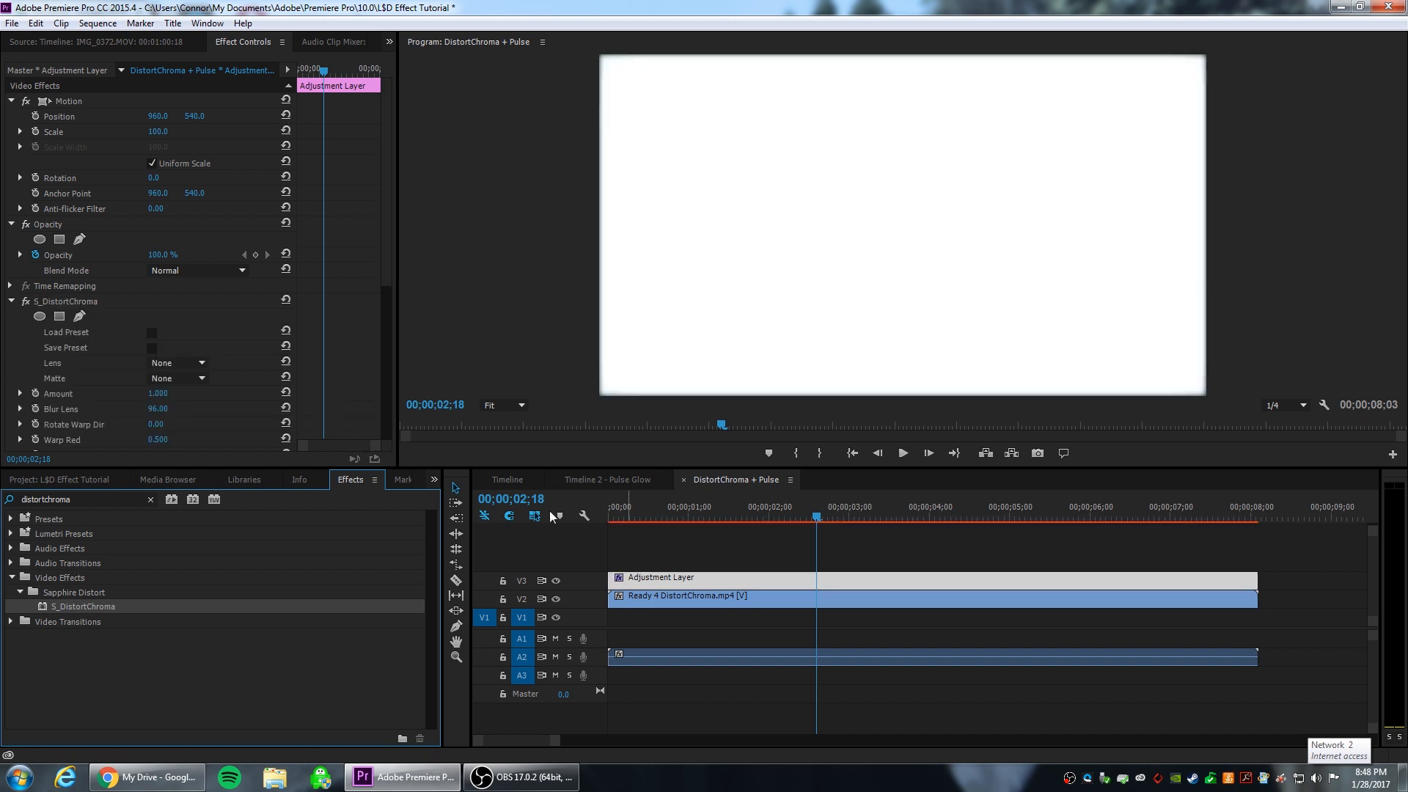
click(73, 478)
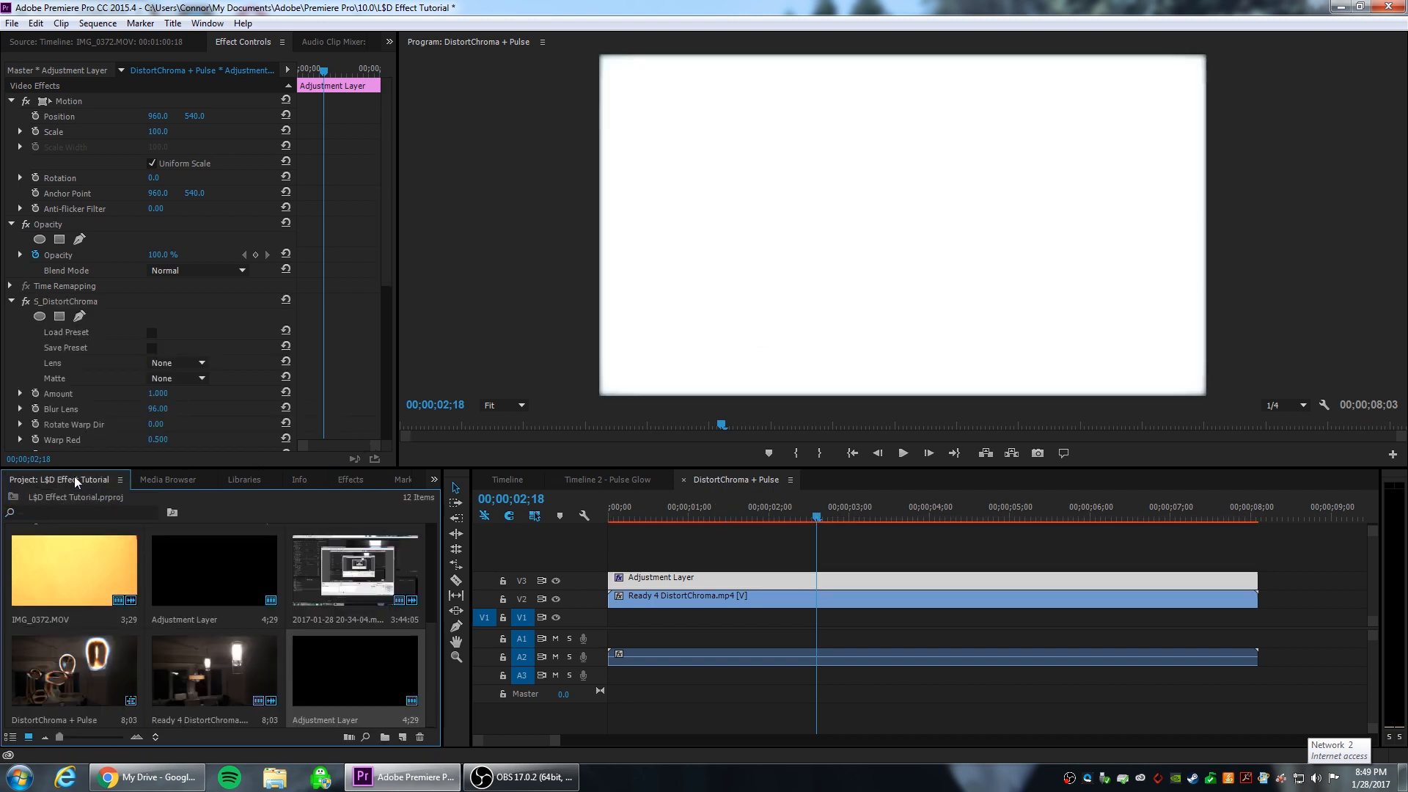
click(346, 479)
Try an S_DistortChroma Amount of 0.5 on the white flash, and settle on 0.25.
drag(380, 227, 377, 368)
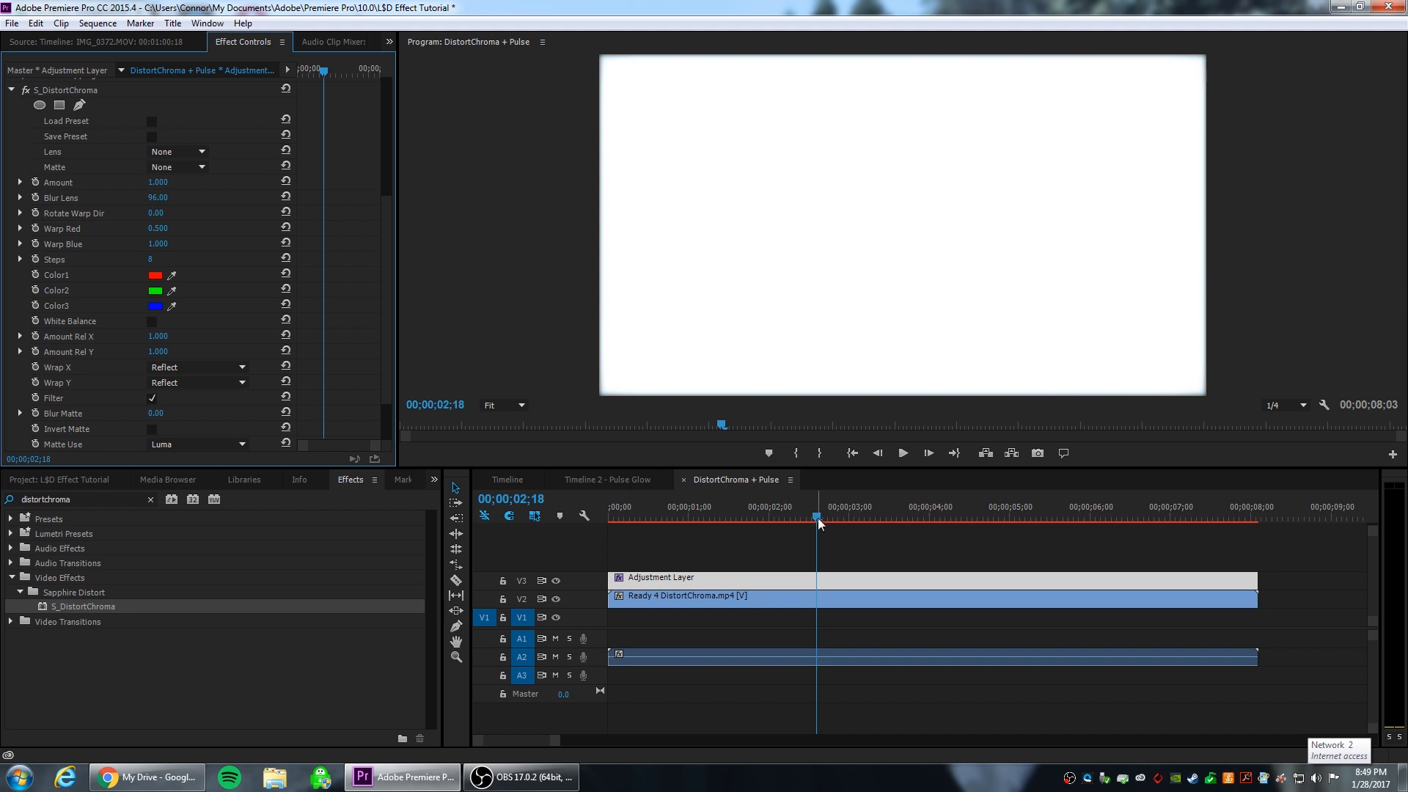
mouse_move(819, 523)
mouse_down()
mouse_move(729, 515)
mouse_move(1174, 522)
mouse_move(792, 515)
mouse_move(832, 517)
mouse_up()
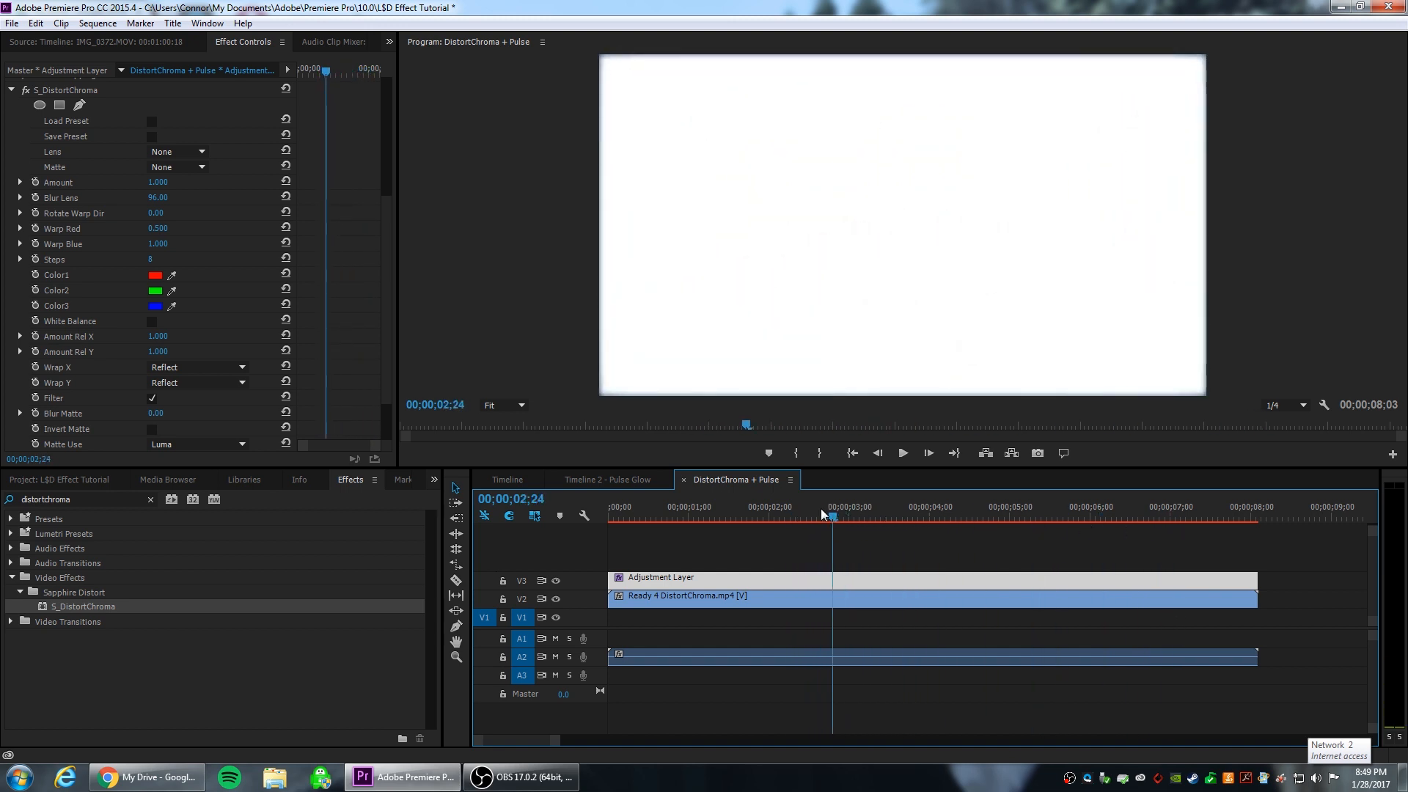
click(167, 180)
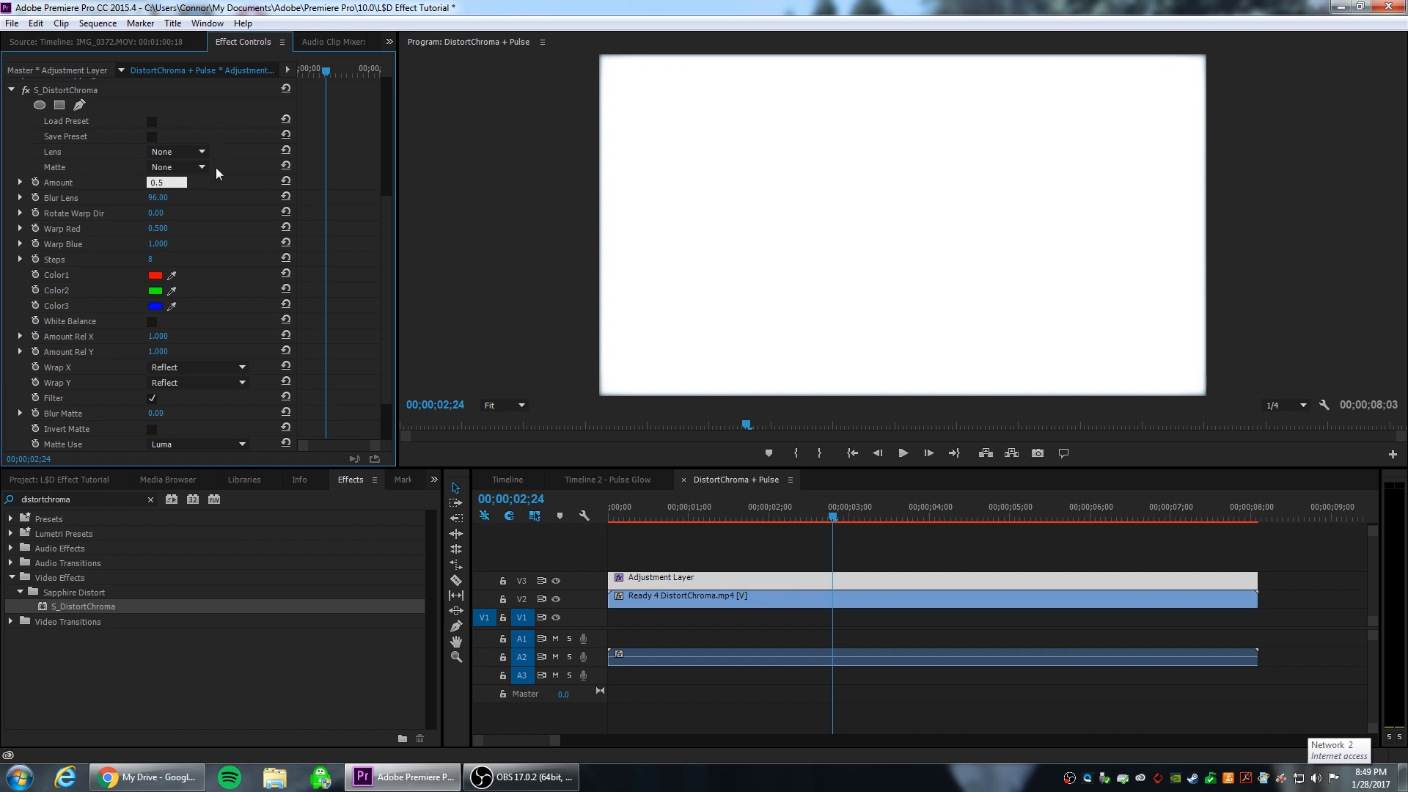
key(Return)
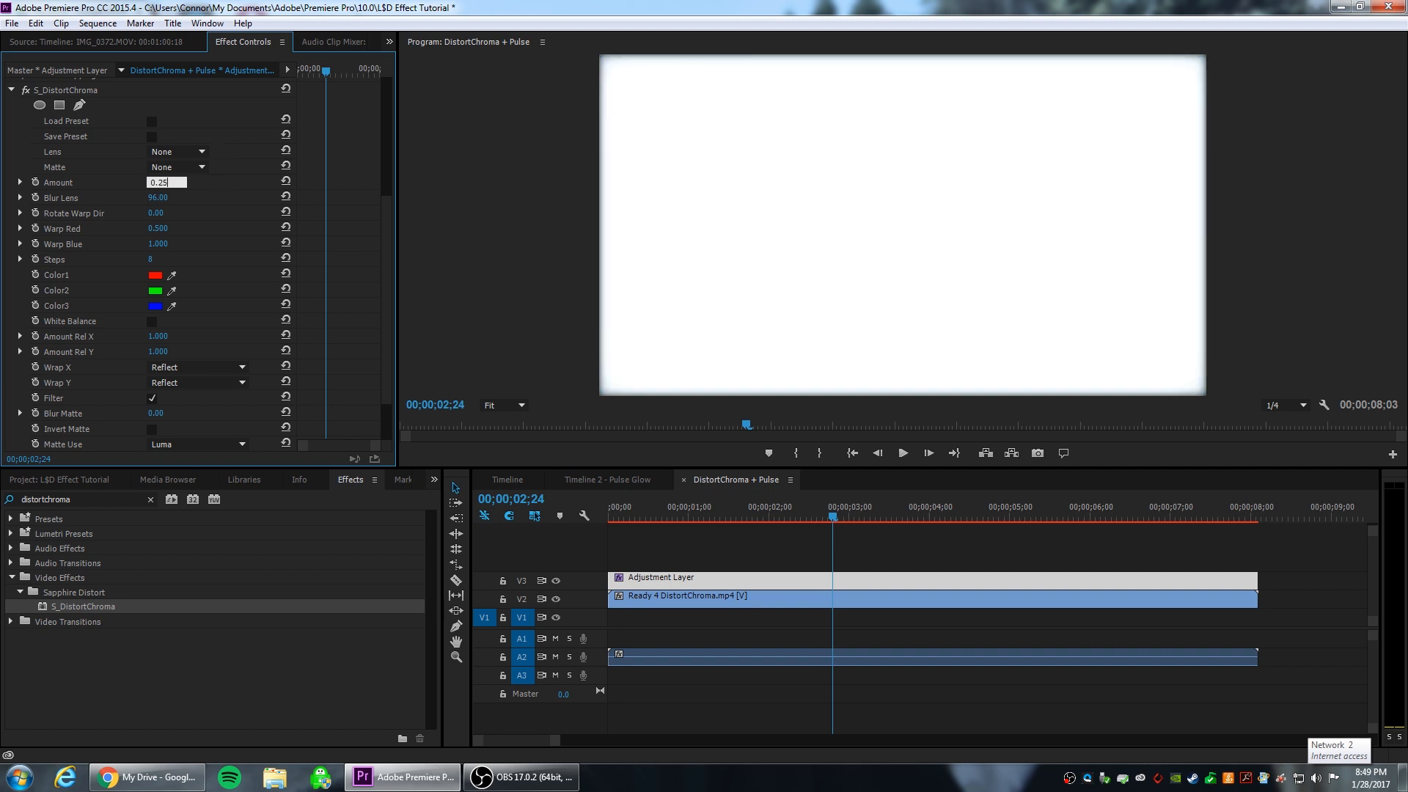
key(Return)
Keyframe the S_DistortChroma Amount at 0.25 at both 00;00;02;23 and 00;00;01;27.
mouse_move(830, 522)
mouse_down()
mouse_move(739, 513)
mouse_move(818, 508)
mouse_up()
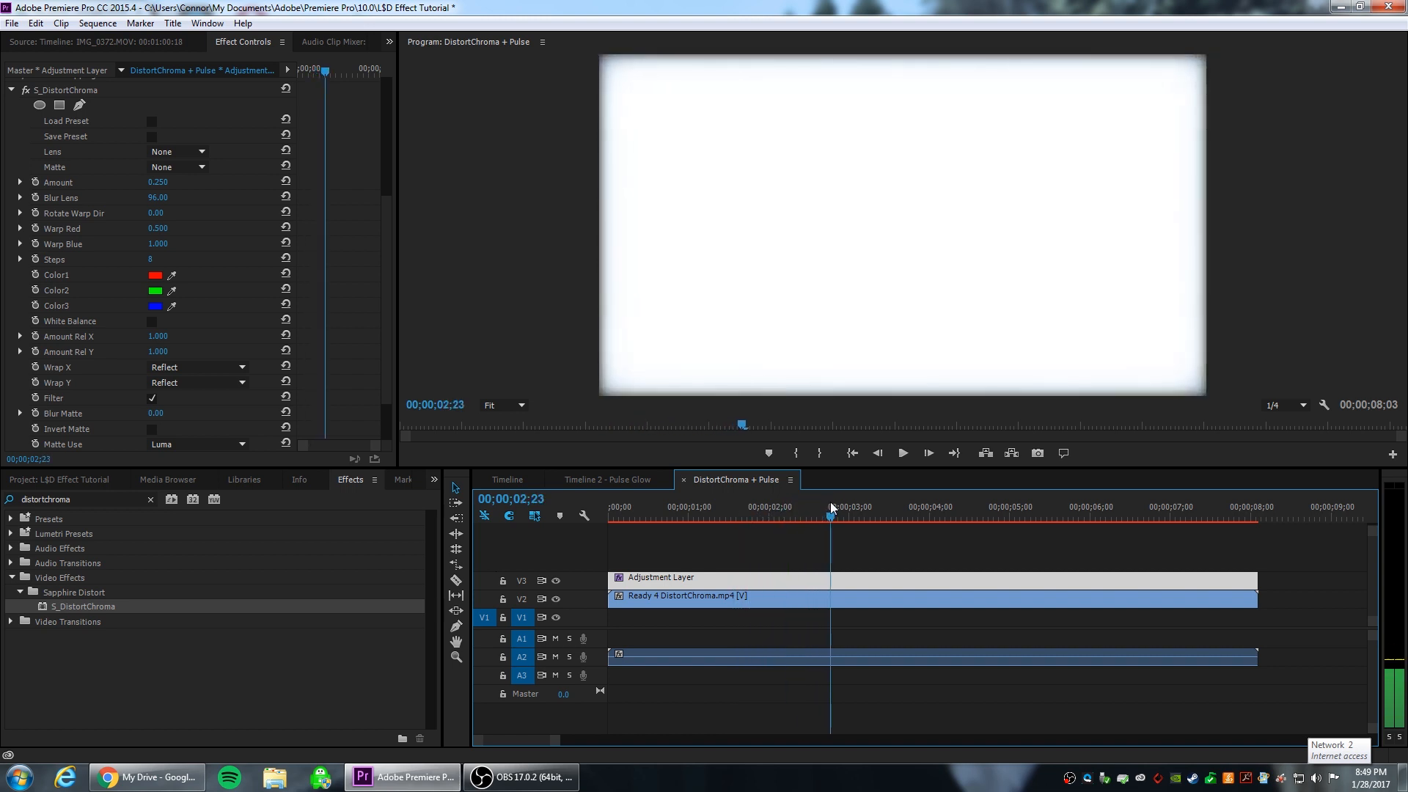
click(35, 182)
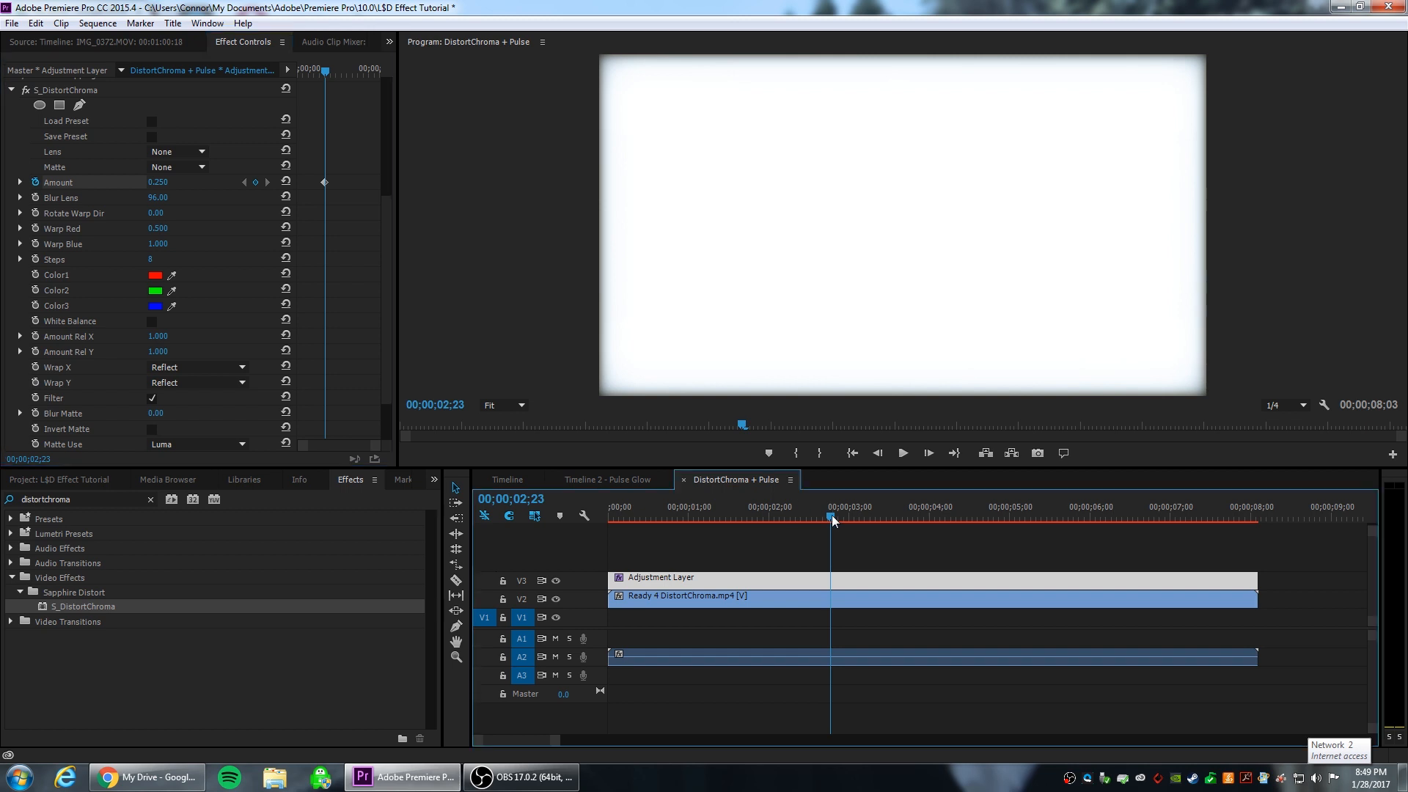
drag(818, 518, 763, 511)
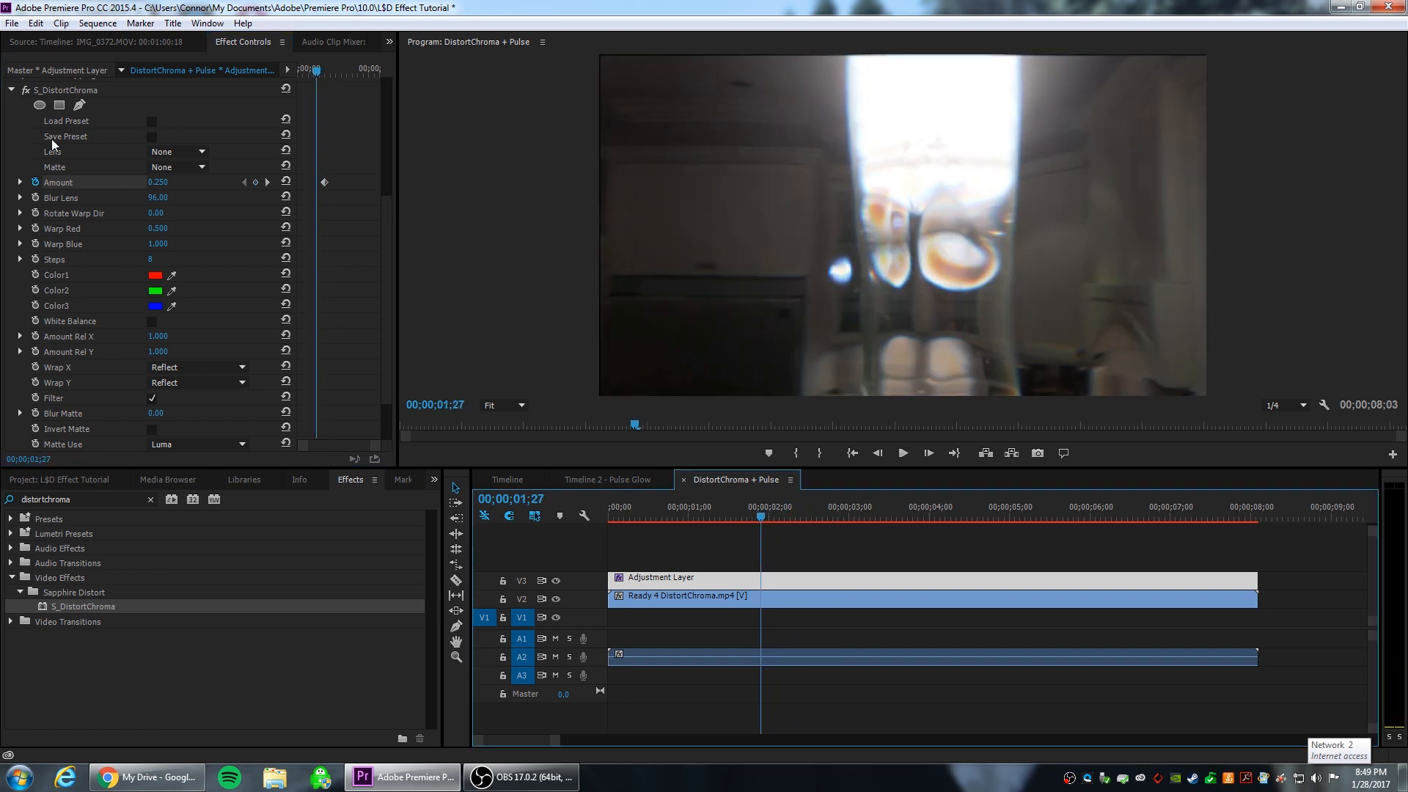
click(159, 183)
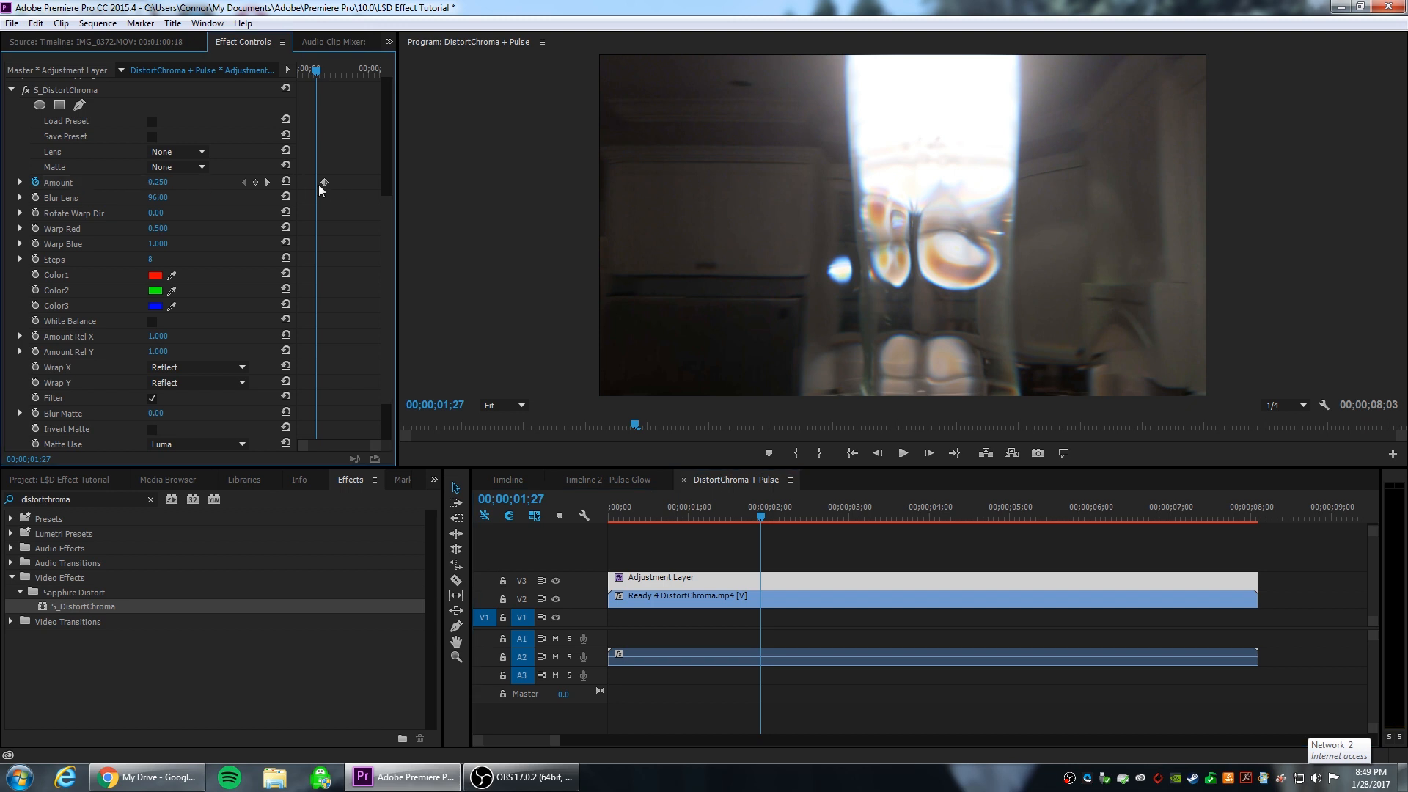
Add an Amount keyframe of 0 at 00;00;01;05 and play back the distortion ramp.
drag(763, 512, 701, 504)
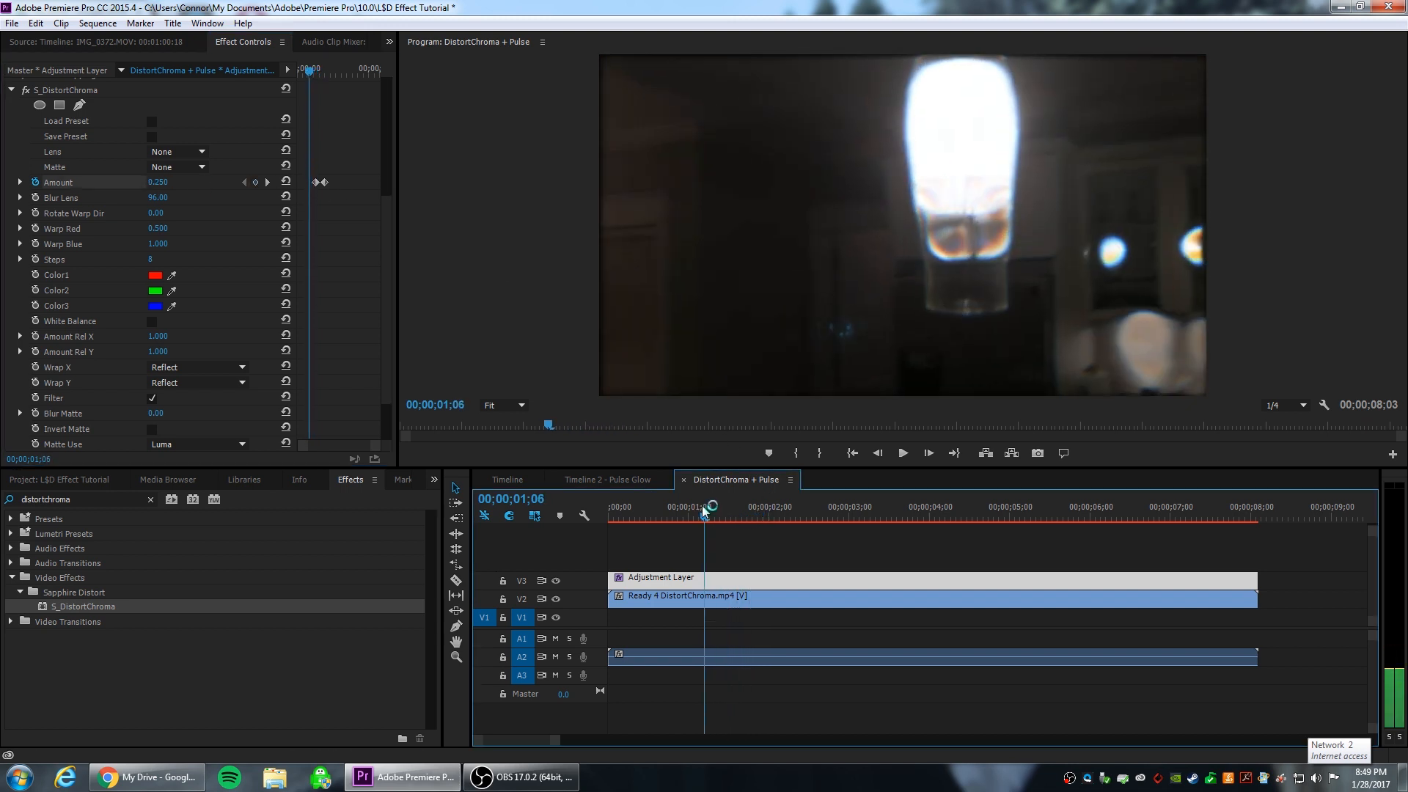
click(175, 185)
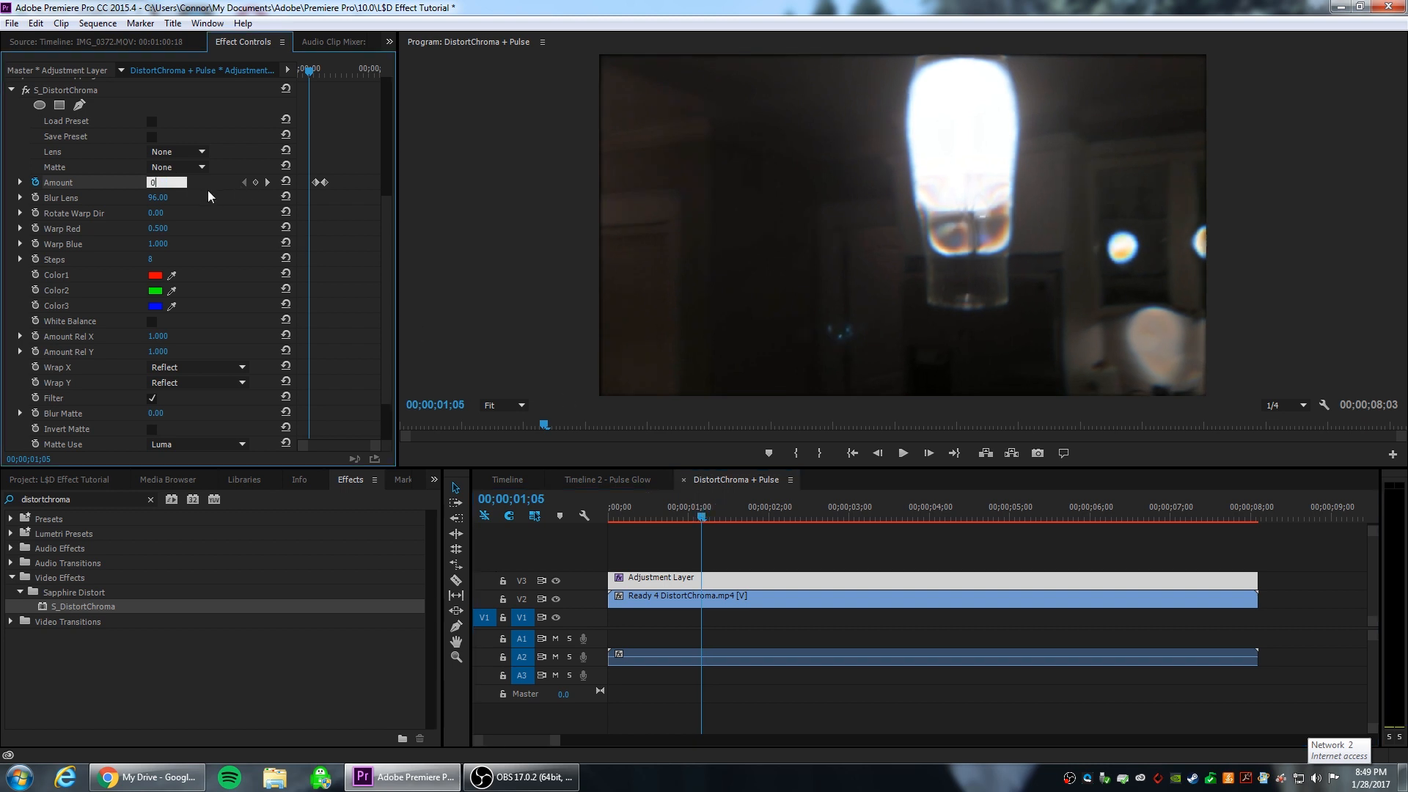
key(Return)
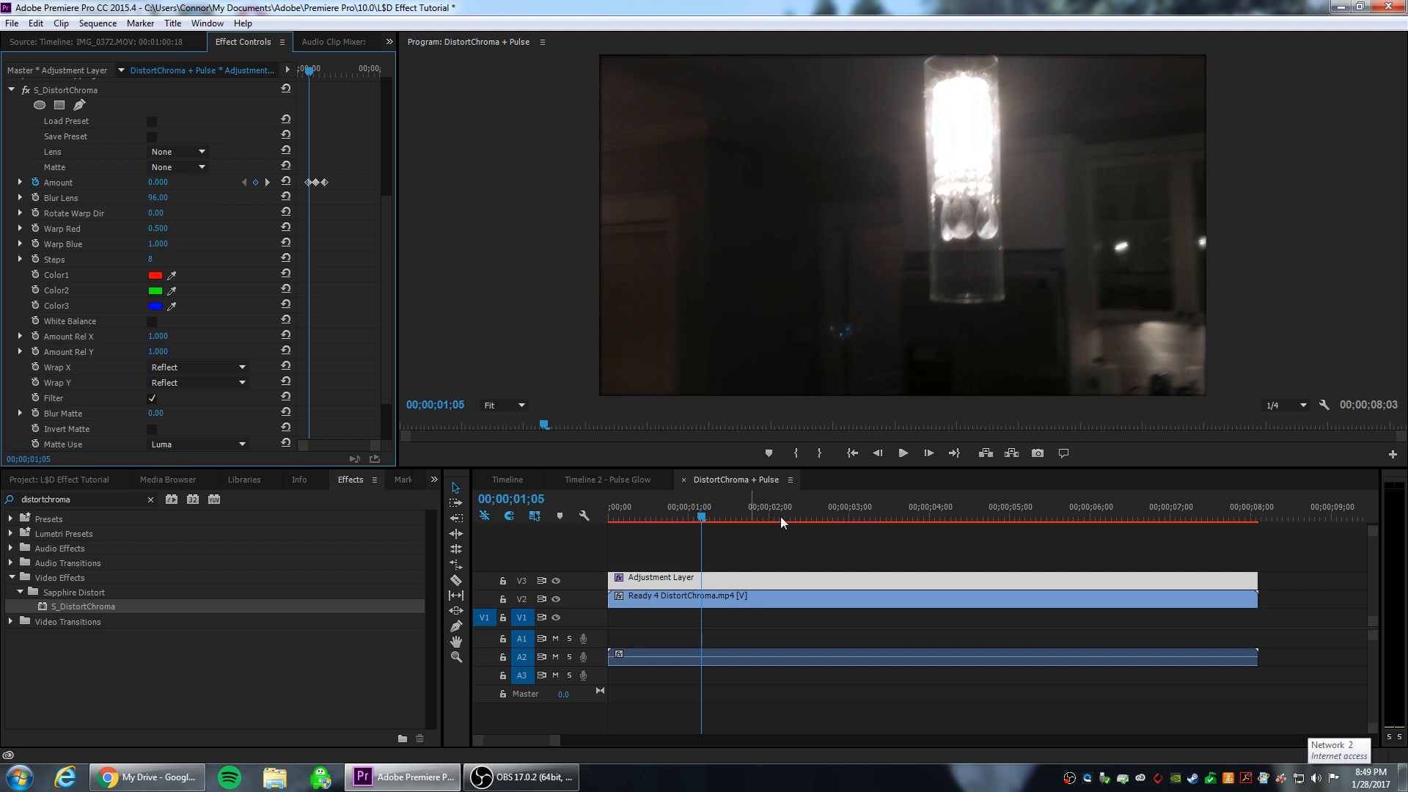
key(space)
key(space)
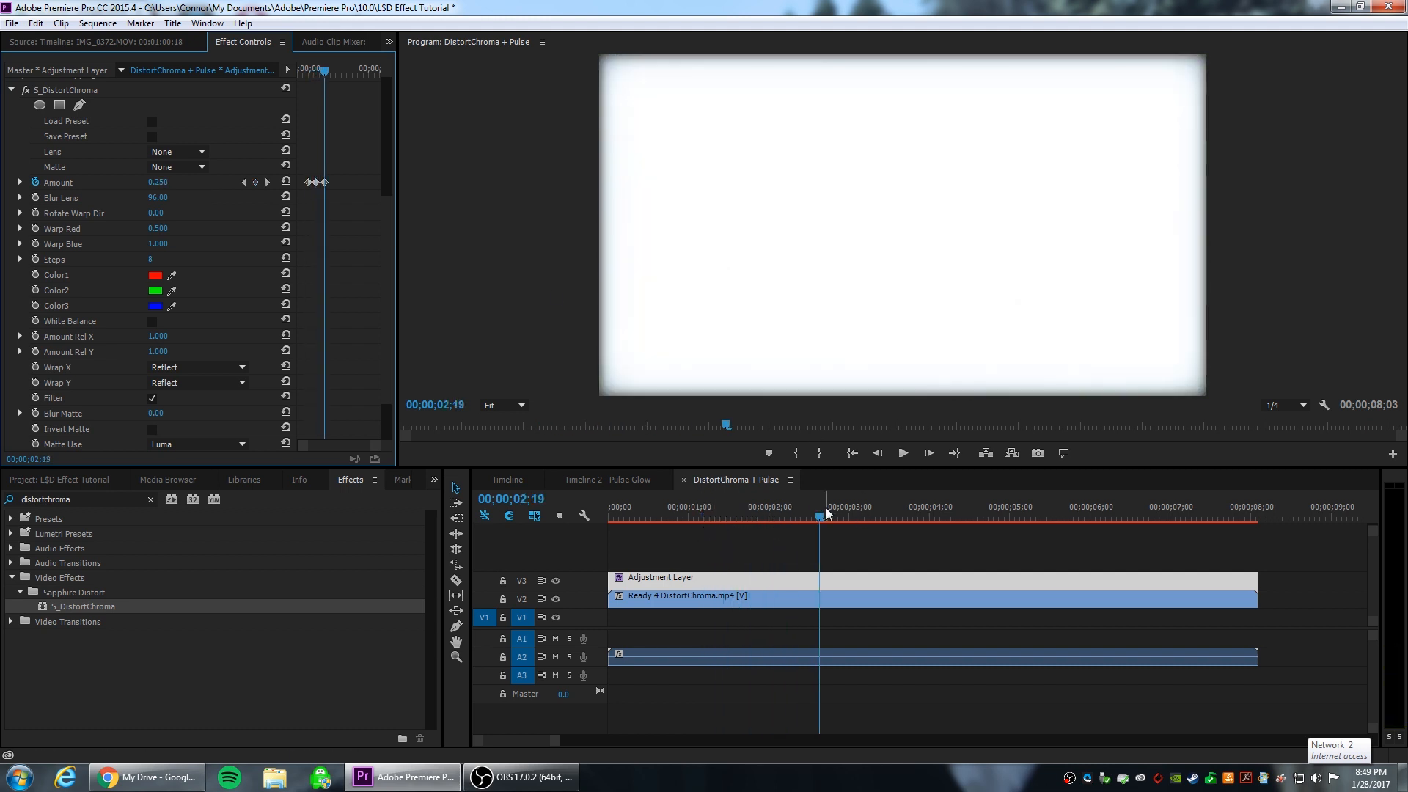
Add an S_DistortChroma Amount keyframe of 1 at 00;00;03;25.
drag(826, 512, 922, 517)
click(157, 183)
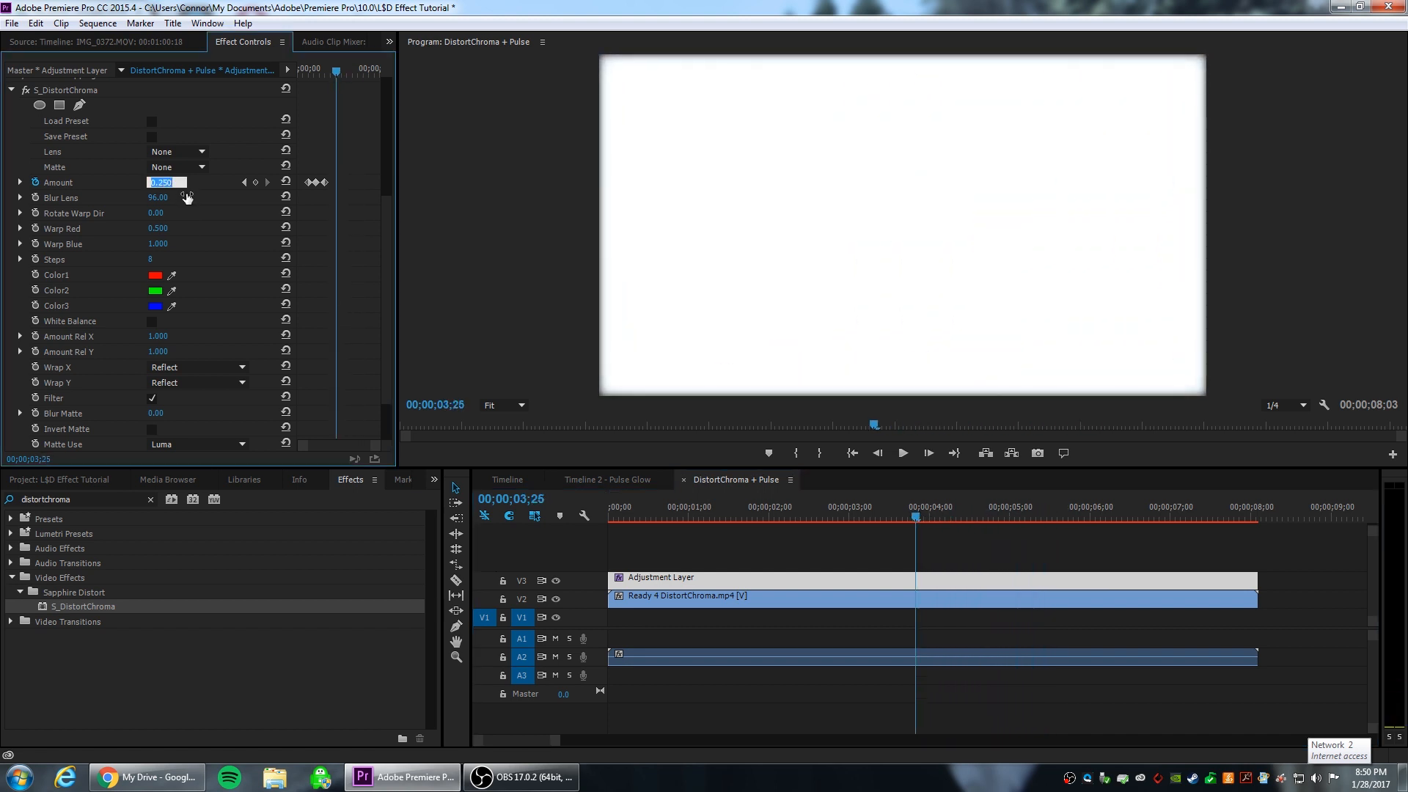
key(Return)
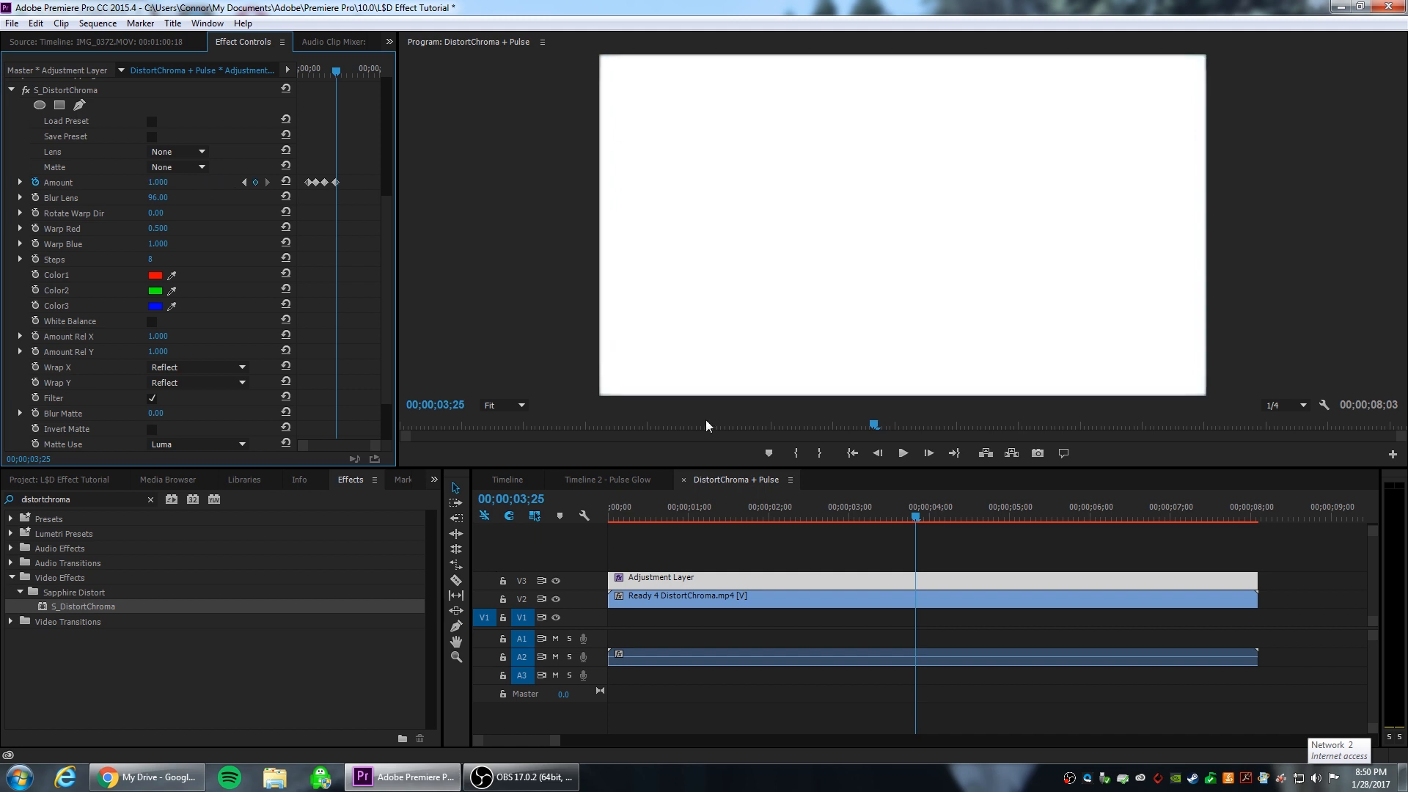
Add an S_DistortChroma Amount keyframe of 0.25 at 00;00;05;14.
drag(913, 519, 1047, 490)
click(170, 192)
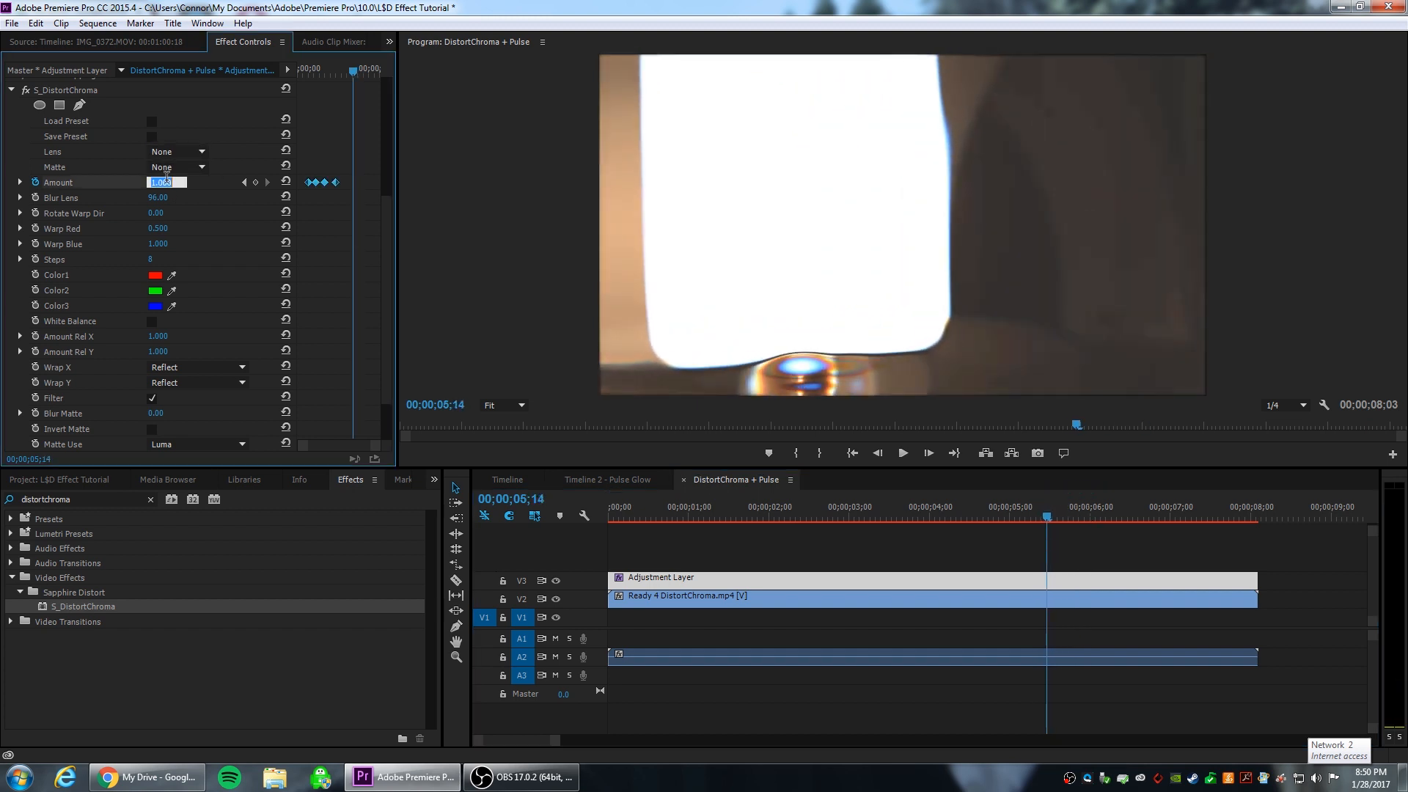
text(0.25)
key(Return)
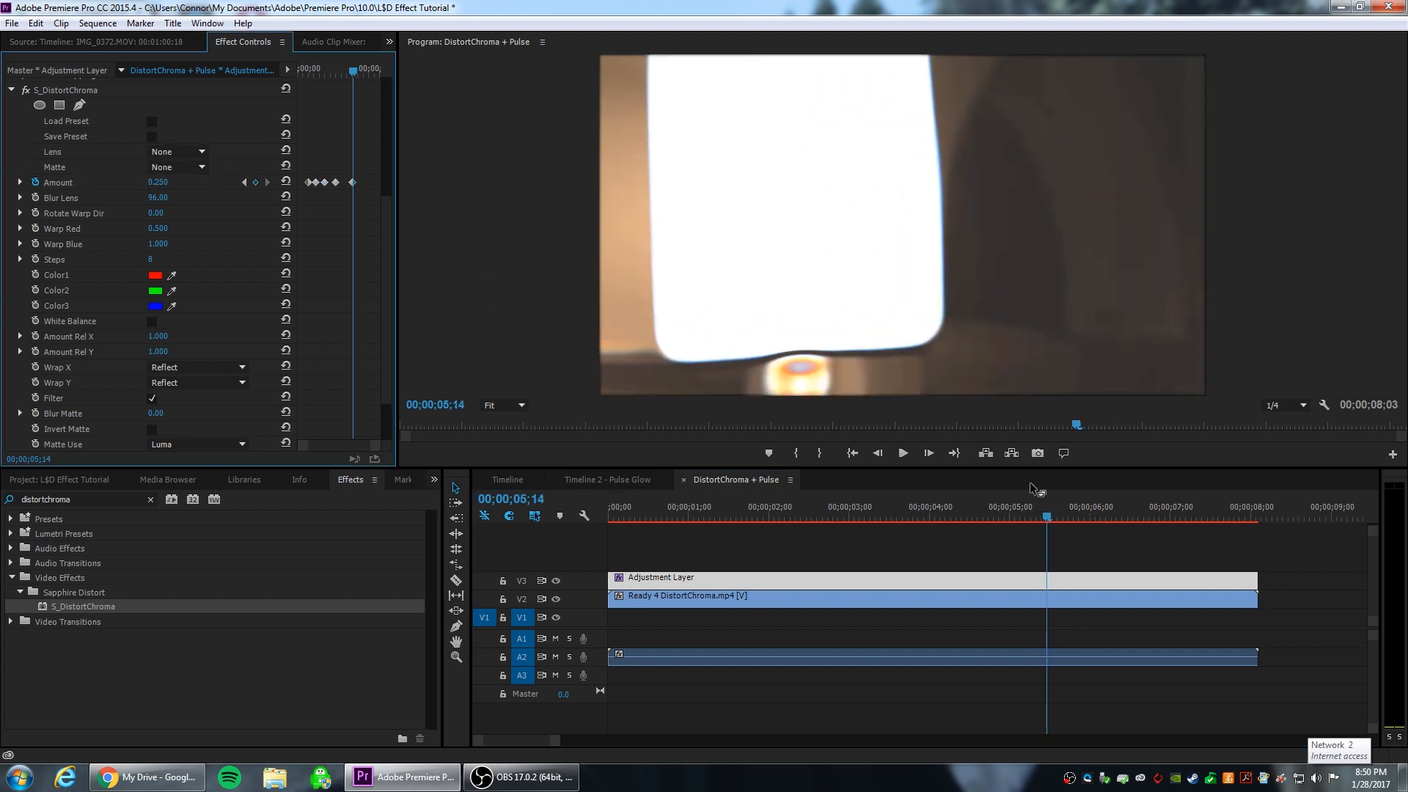
Add an S_DistortChroma Amount keyframe of 0.1 at 00;00;06;07.
drag(1049, 517, 1111, 544)
click(161, 183)
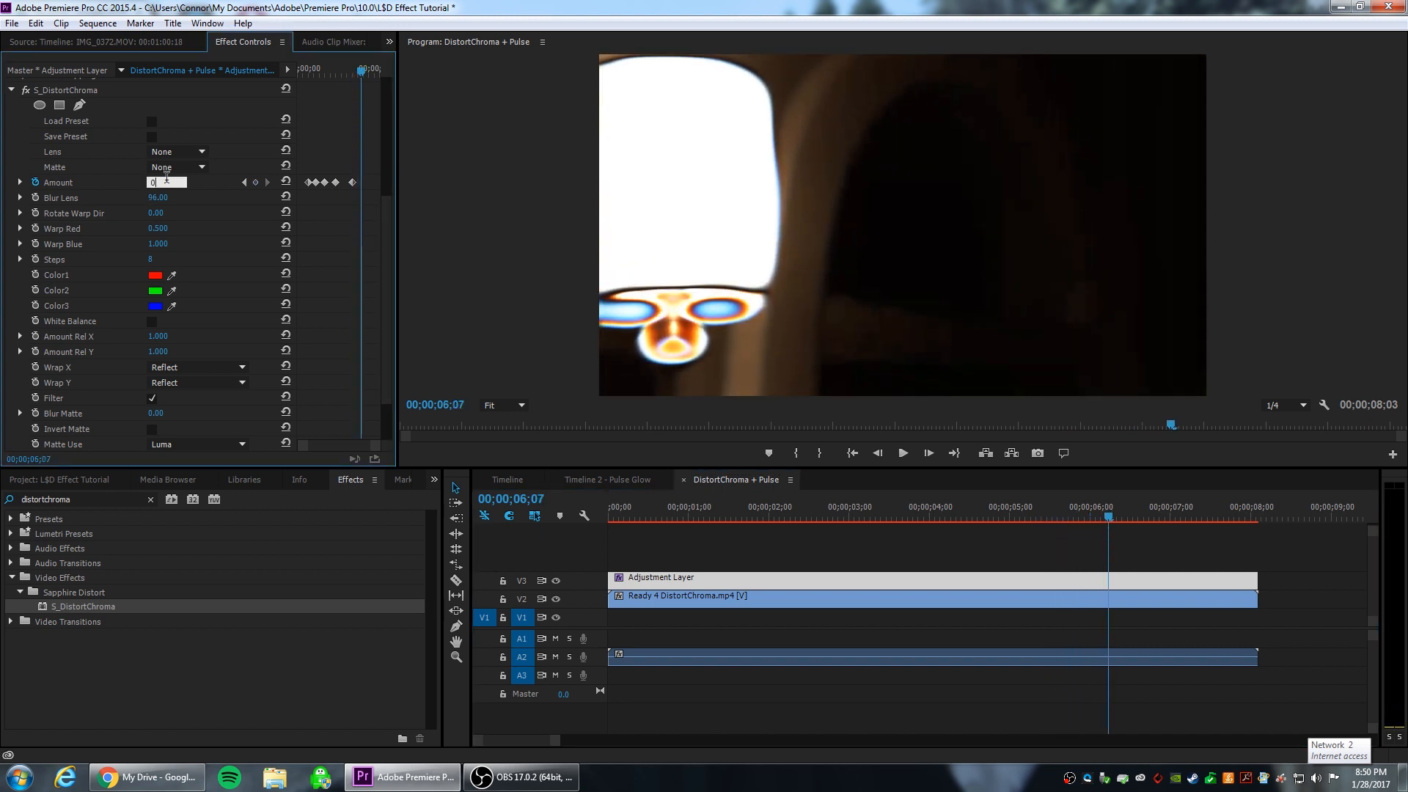
key(Return)
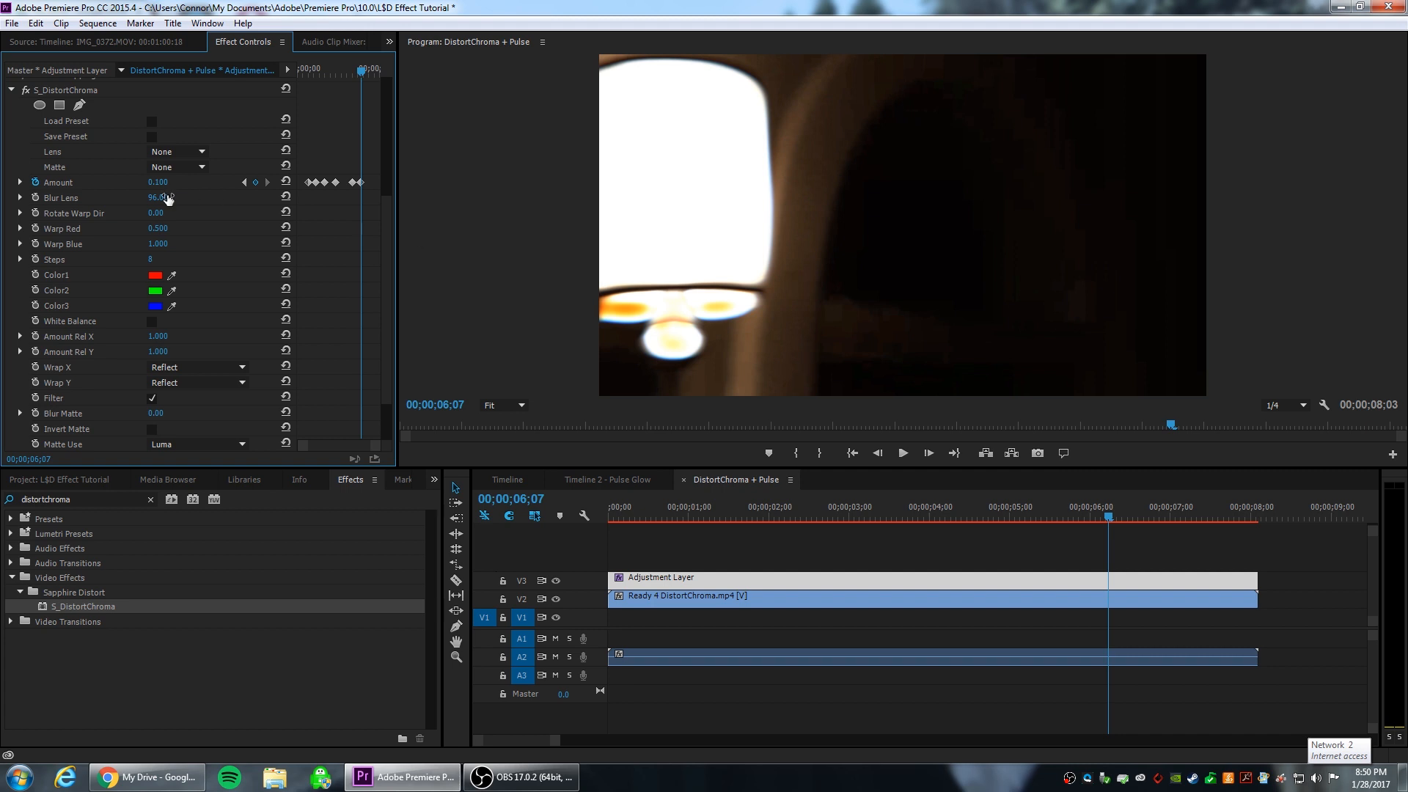
Add an S_DistortChroma Amount keyframe of 0.05 at 00;00;06;23.
drag(1107, 524, 1153, 526)
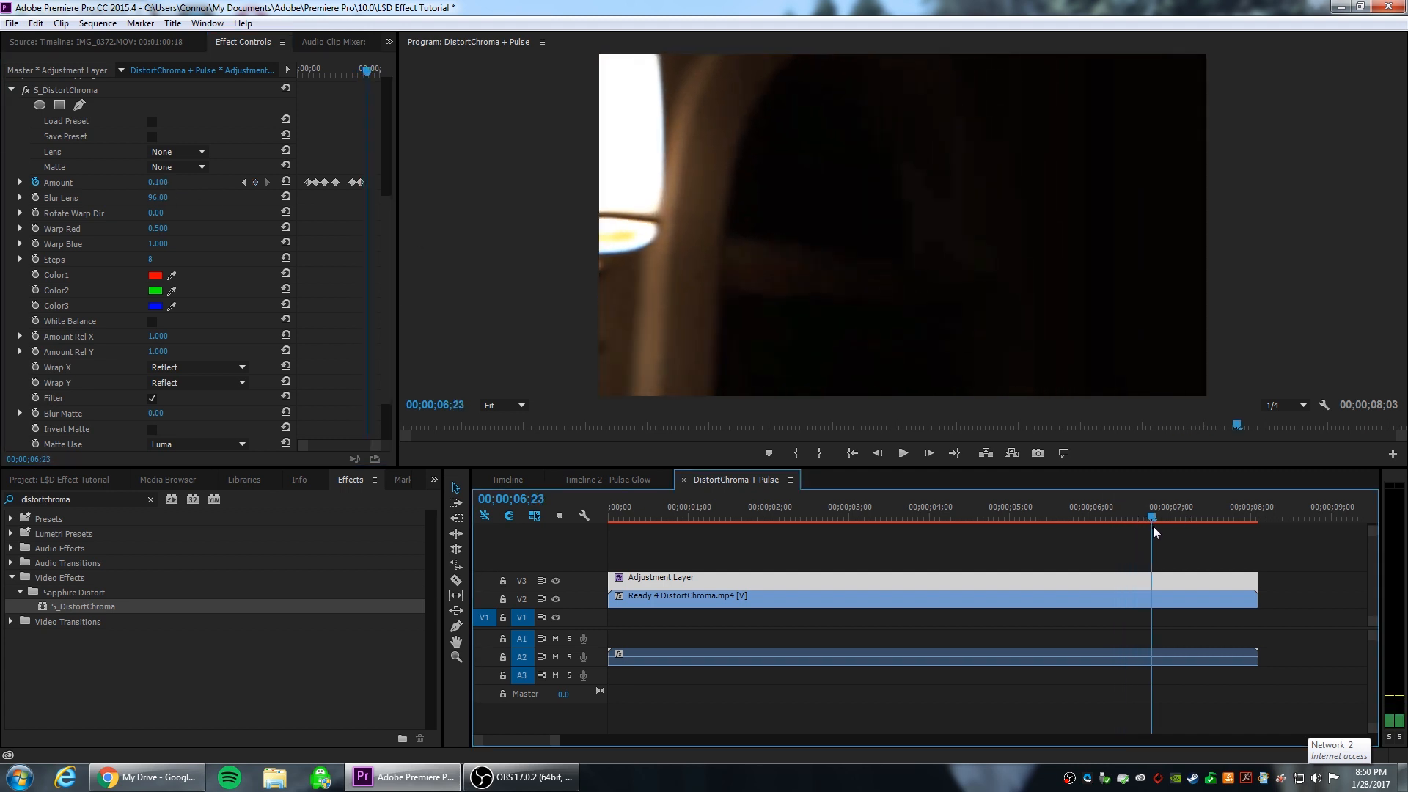
click(162, 182)
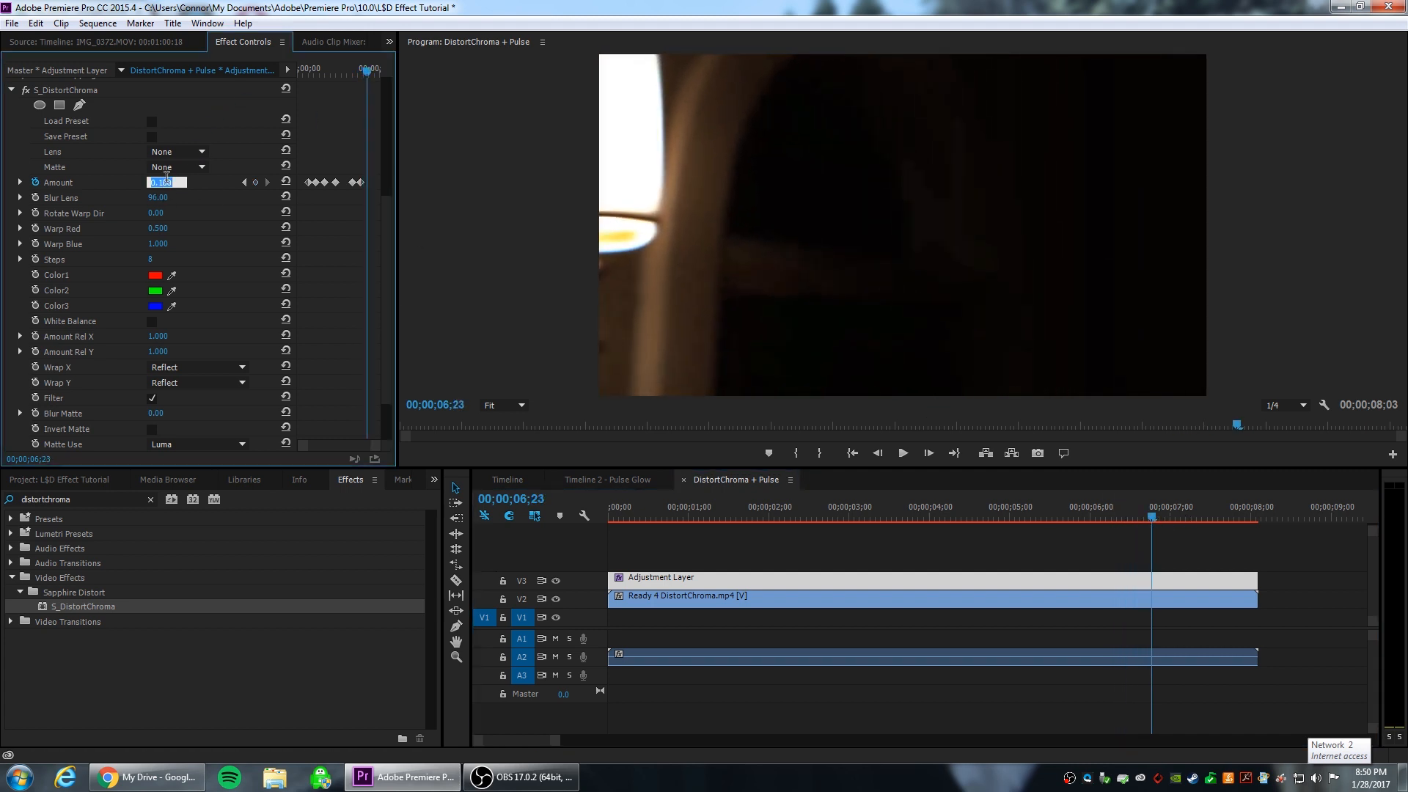
text(0.05)
key(Return)
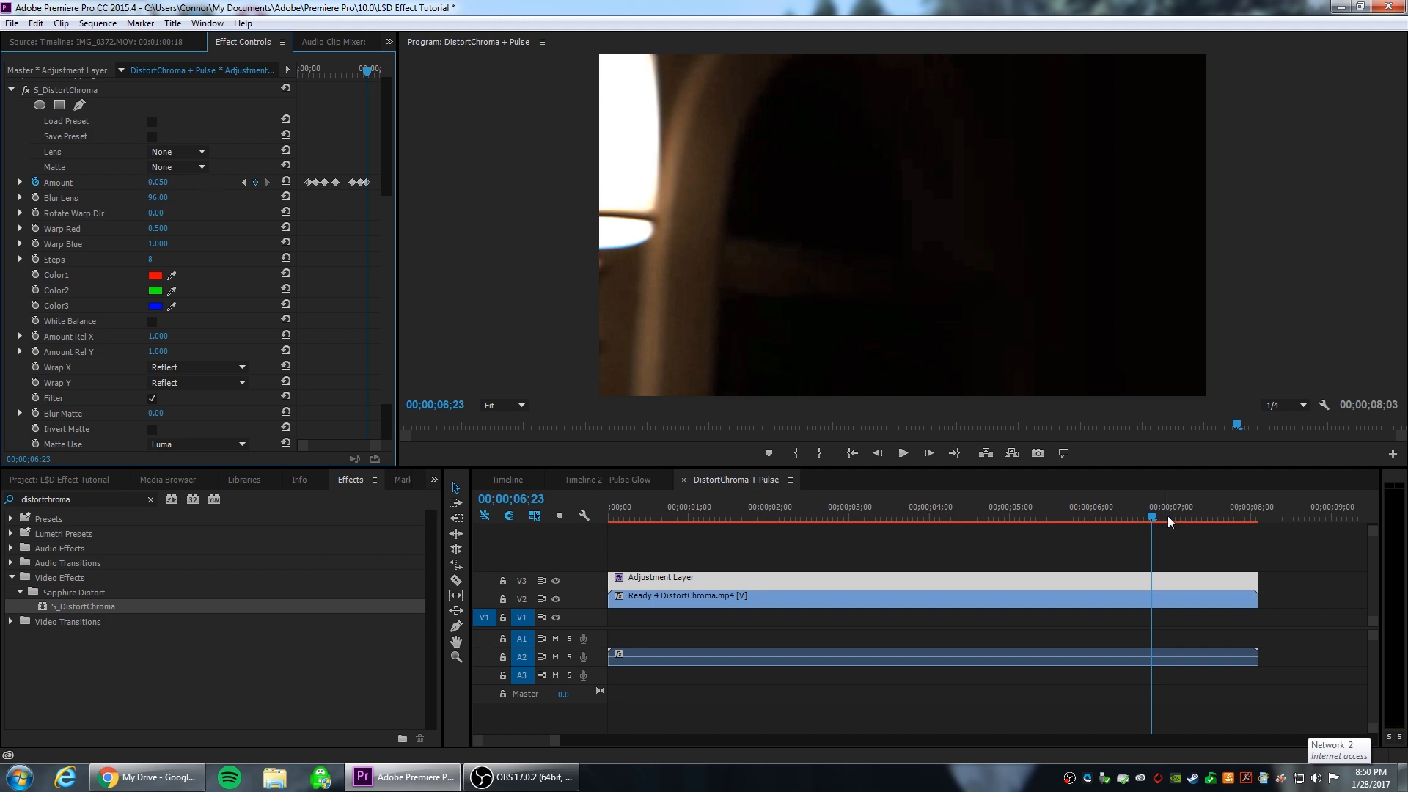
Add a final S_DistortChroma Amount keyframe of 0 at 00;00;07;21.
drag(1152, 523, 1227, 521)
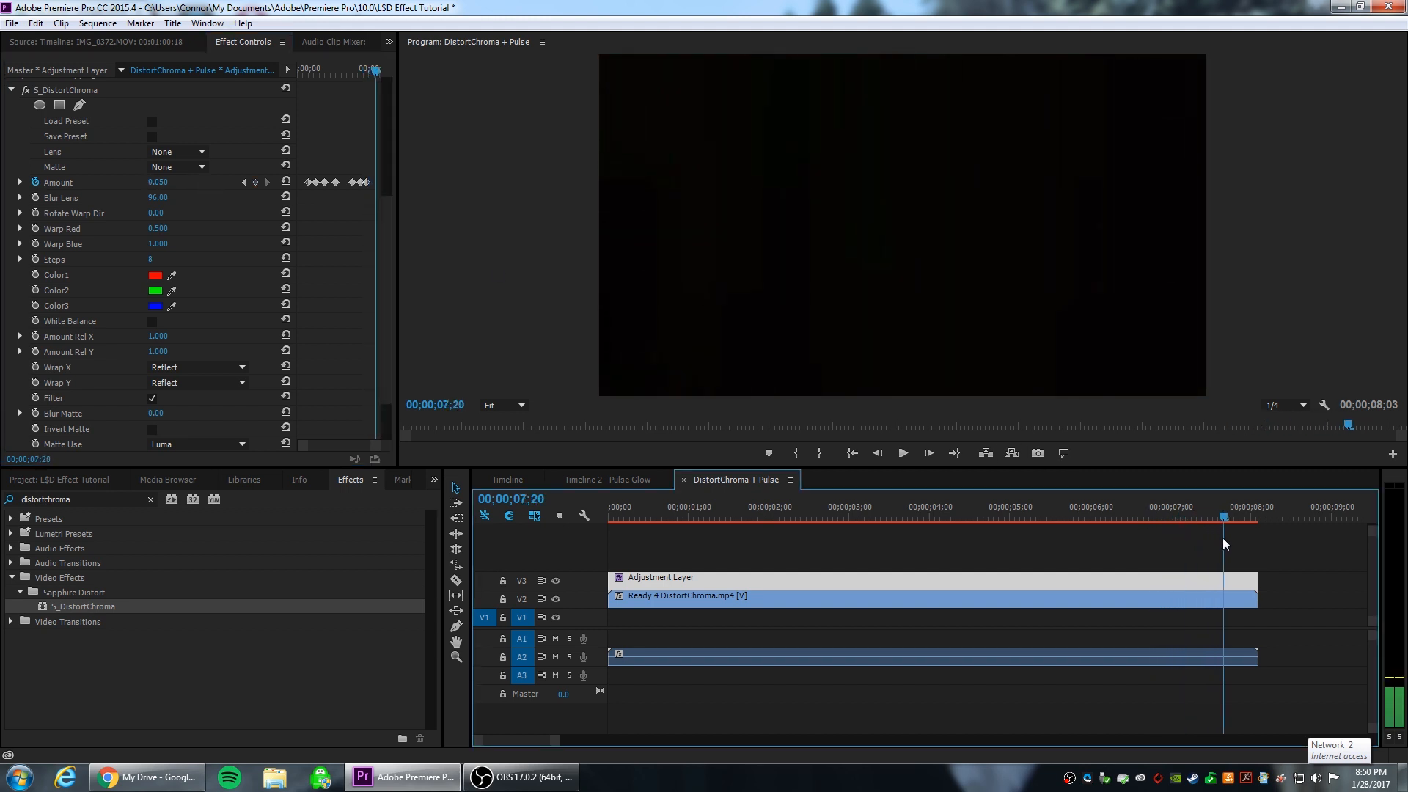
click(158, 182)
text(0)
key(Return)
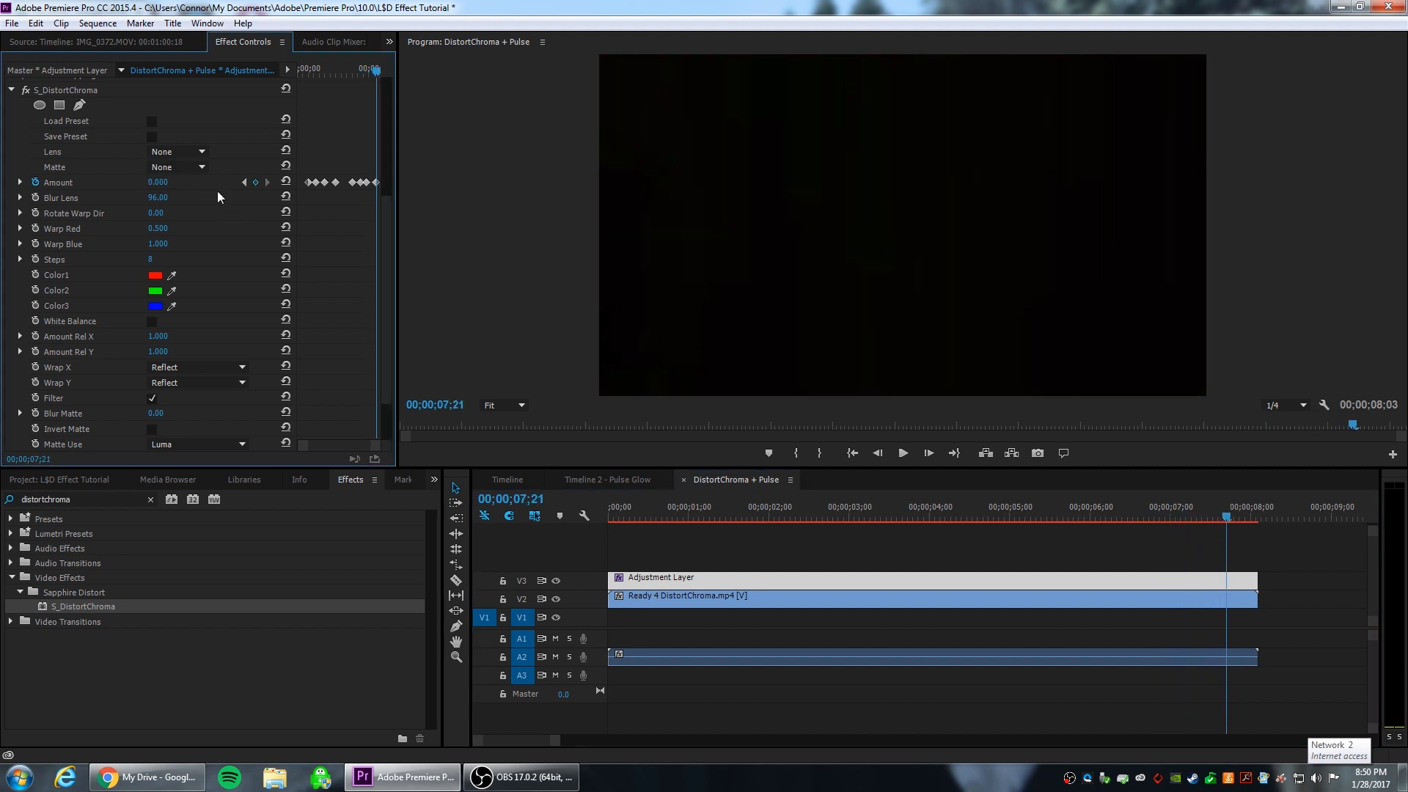
Play back the DistortChroma + Pulse sequence from 00;00;00;21 and scrub through its closing seconds to review the distortion.
drag(1231, 519, 663, 537)
click(719, 544)
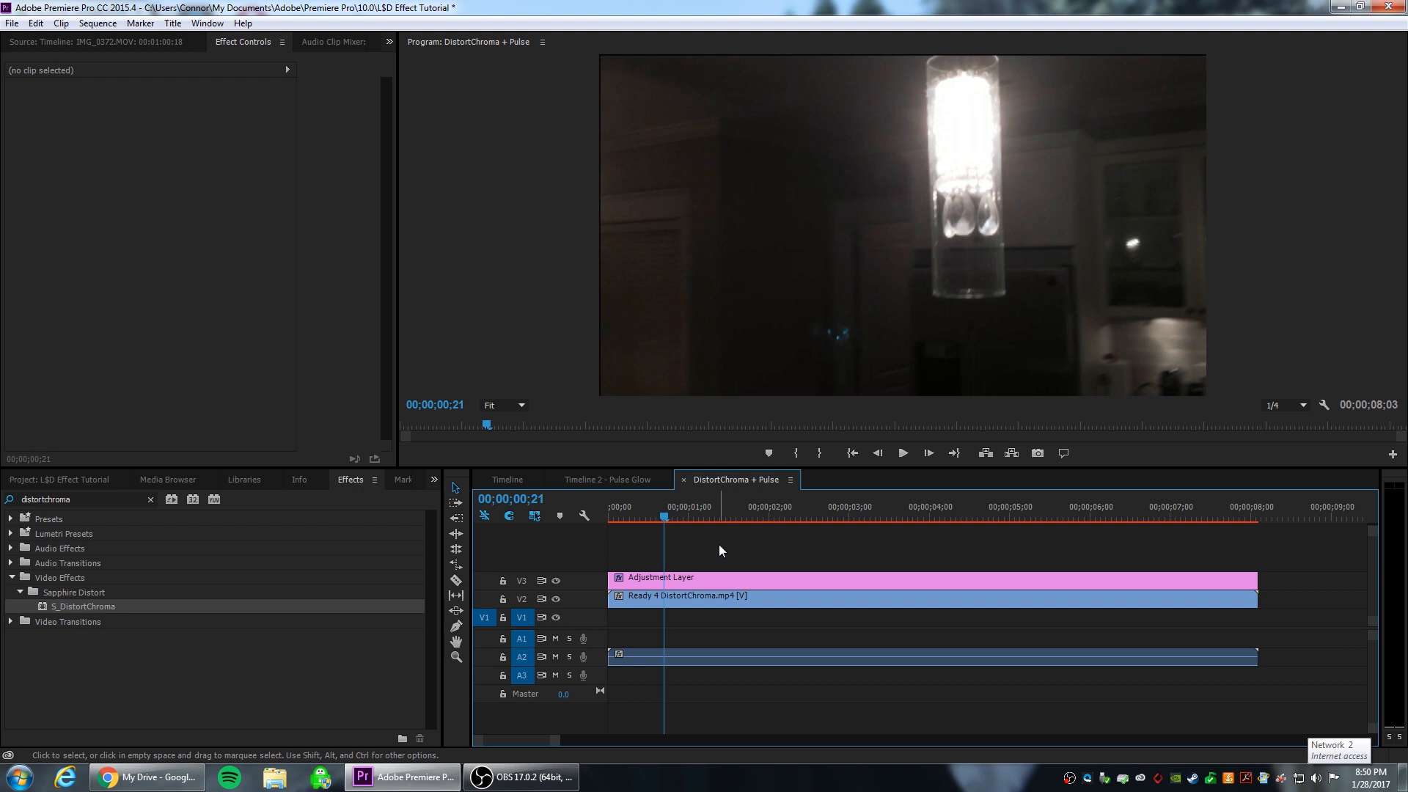
key(space)
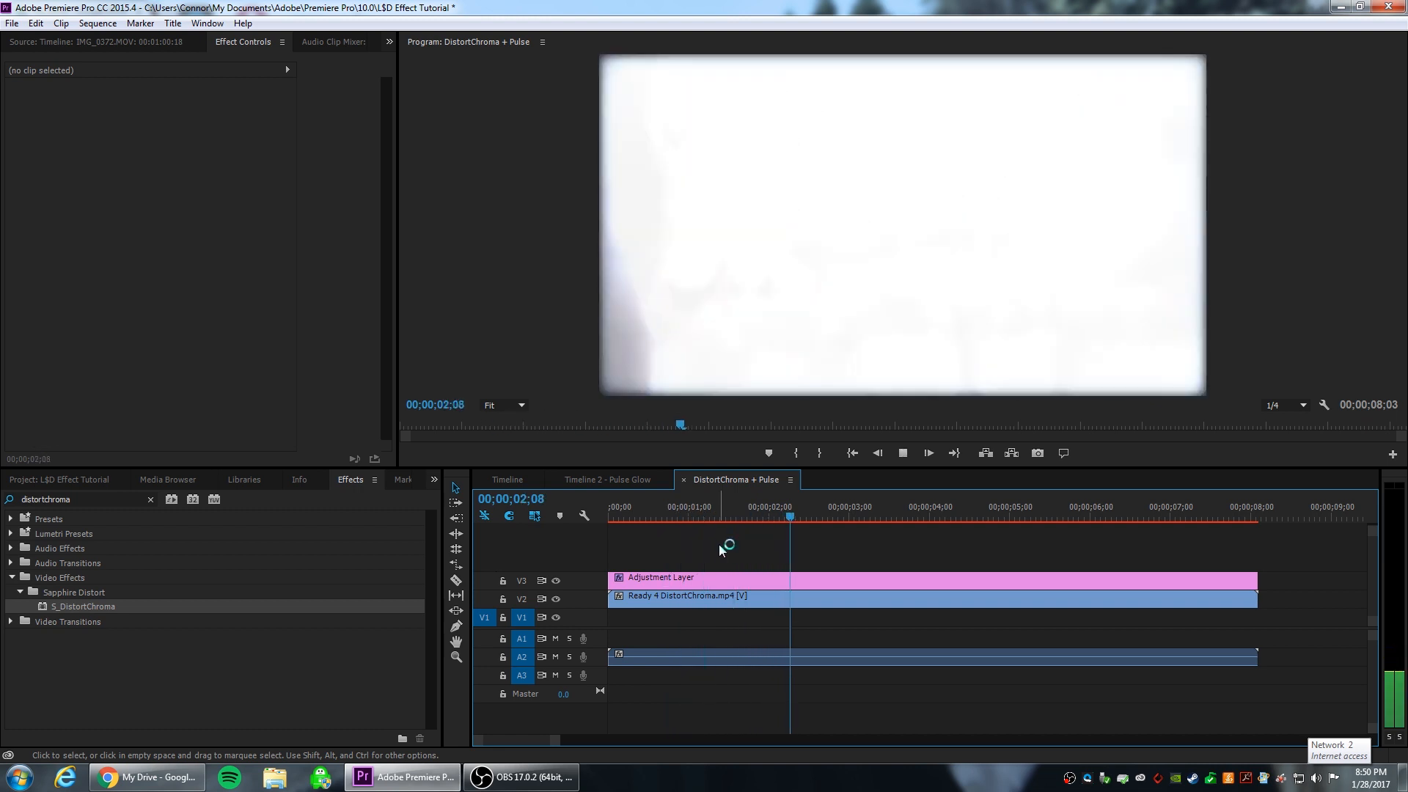
key(space)
key(space)
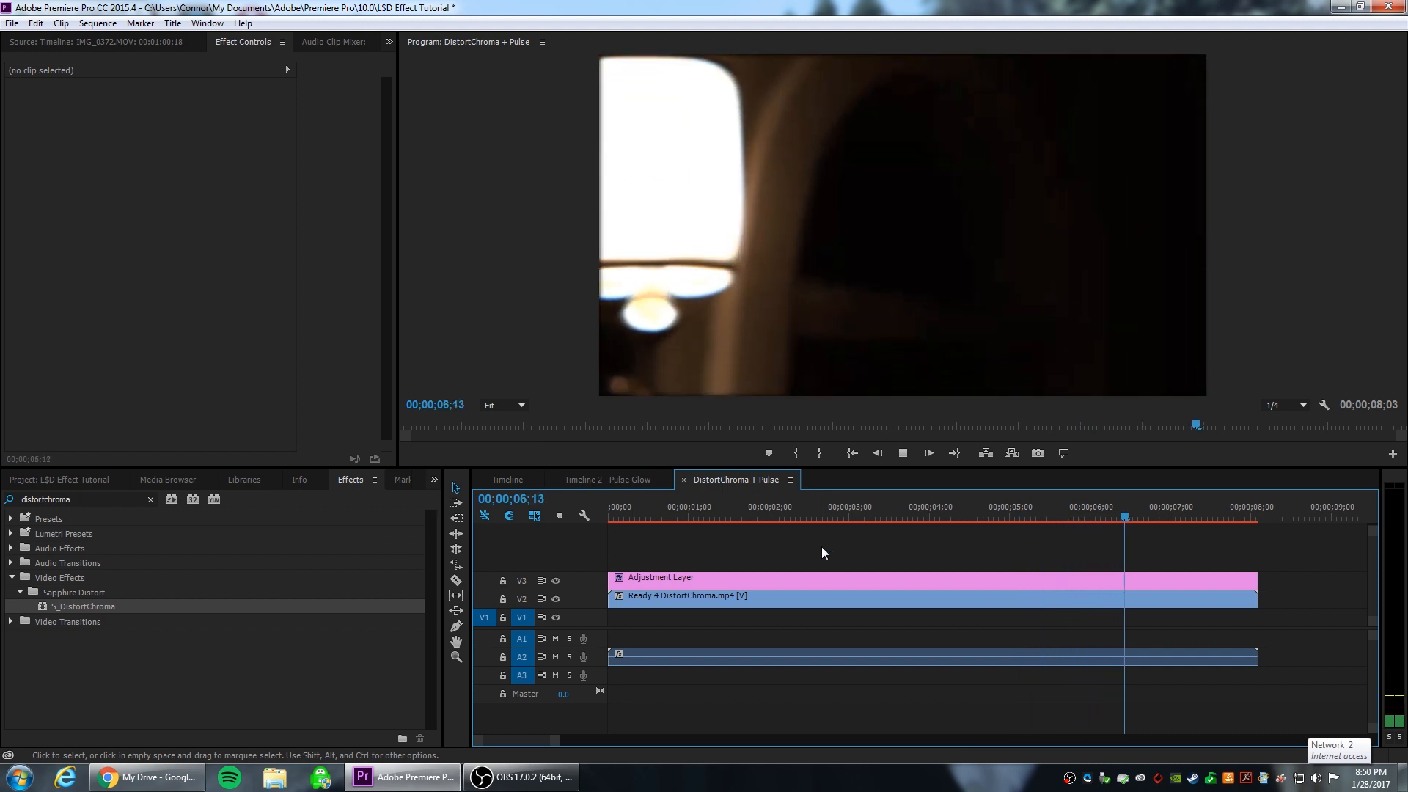
drag(1230, 521, 1071, 474)
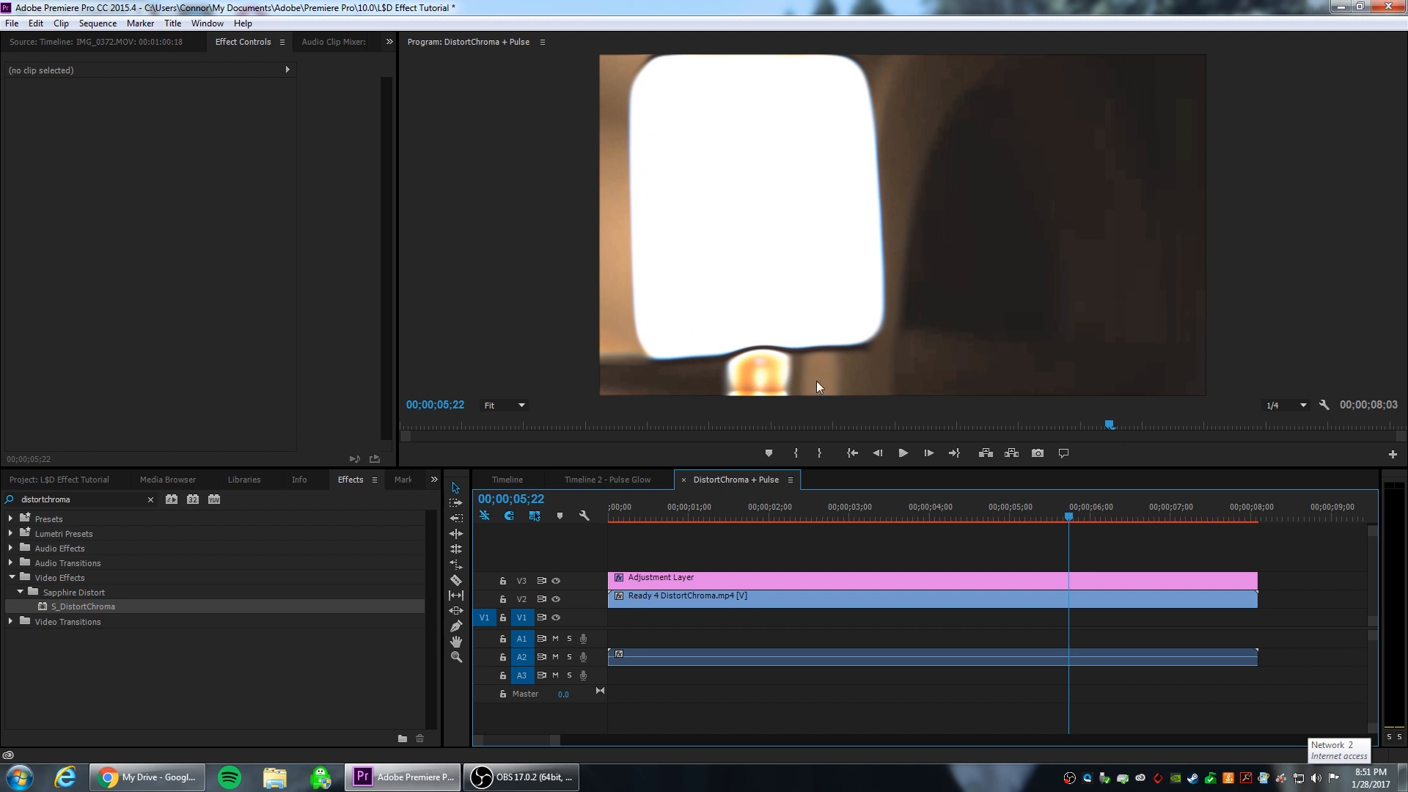
drag(1068, 511, 1203, 389)
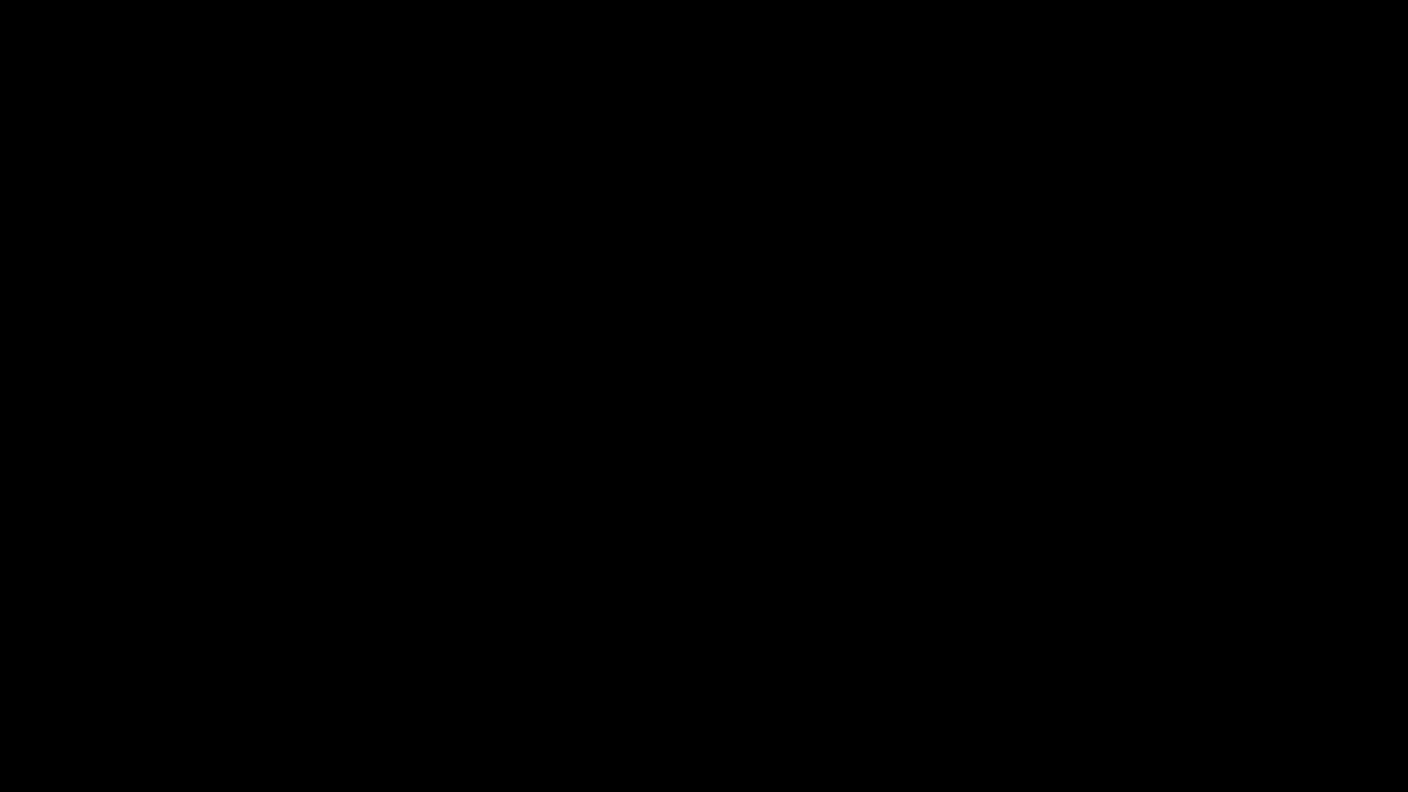